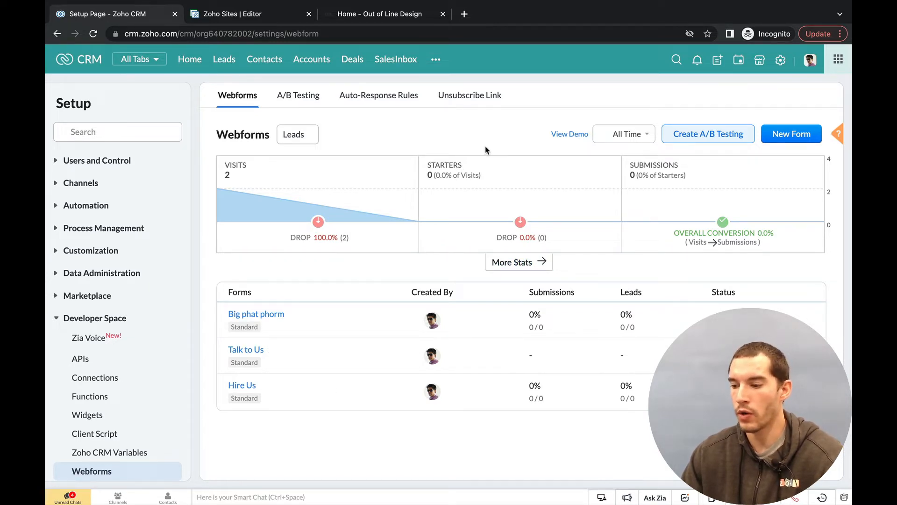
# - Create a new webform named "Demo Request Form" for the Leads module
pyautogui.click(777, 136)
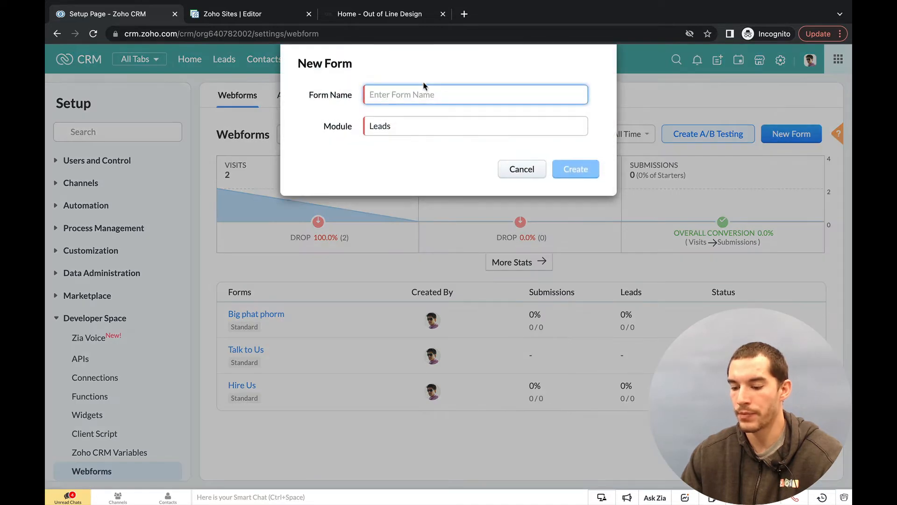
pyautogui.write('Demo Requests F')
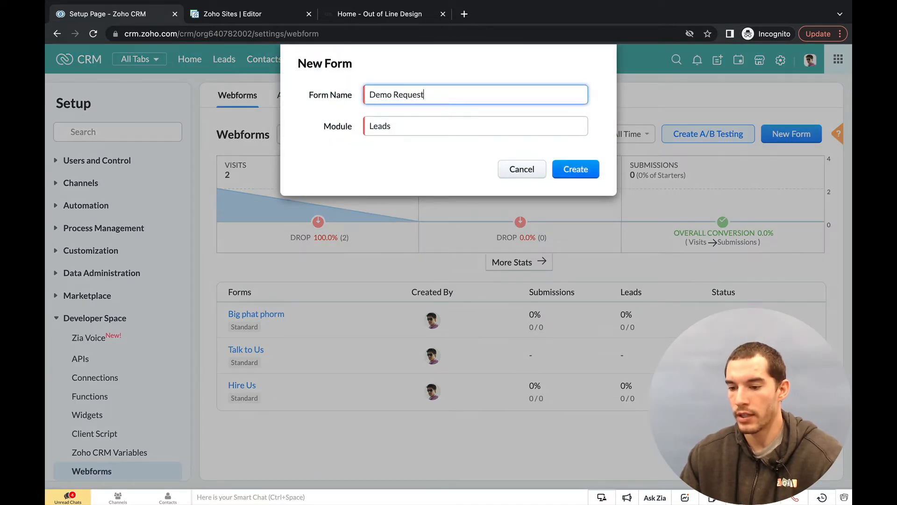
pyautogui.press('BackSpace')
pyautogui.press('BackSpace')
pyautogui.press('BackSpace')
pyautogui.write('Form')
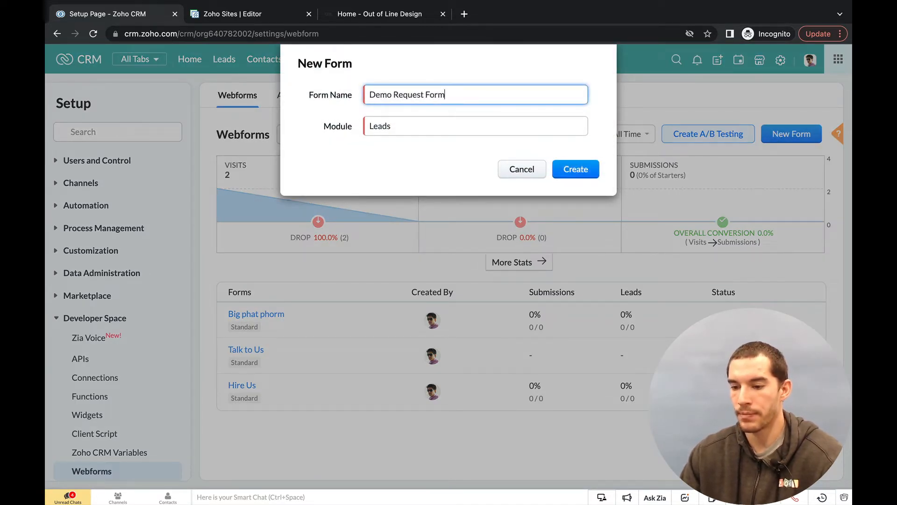
pyautogui.click(388, 127)
pyautogui.click(336, 145)
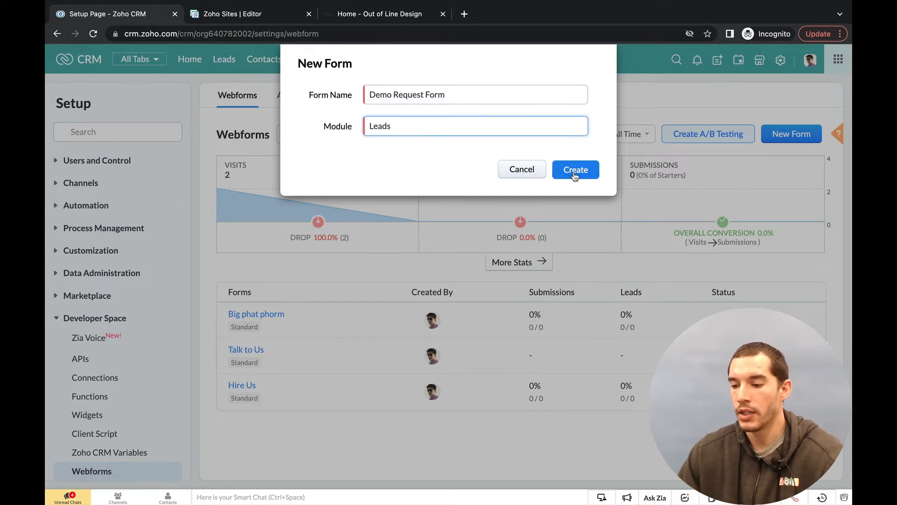
pyautogui.click(575, 171)
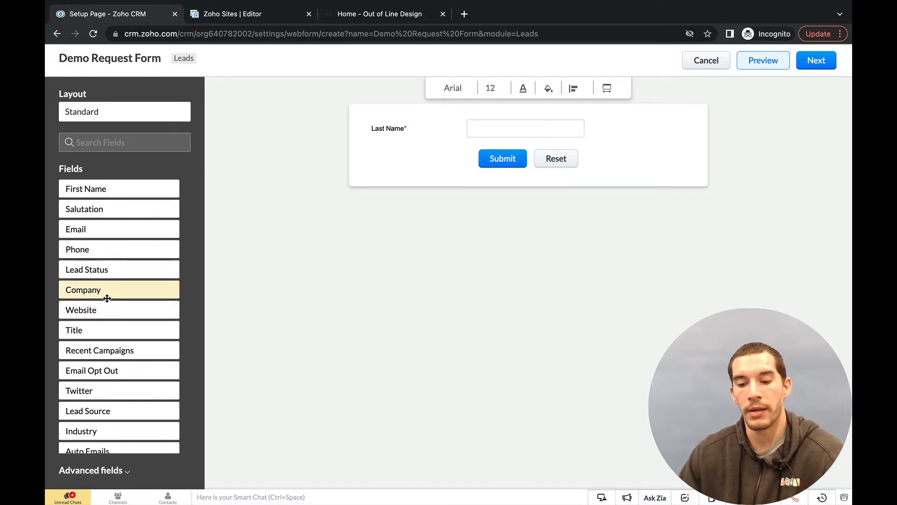
# - Search the available fields for "numb" and add the Number of users field below Last Name
pyautogui.scroll(-5, 107, 298)
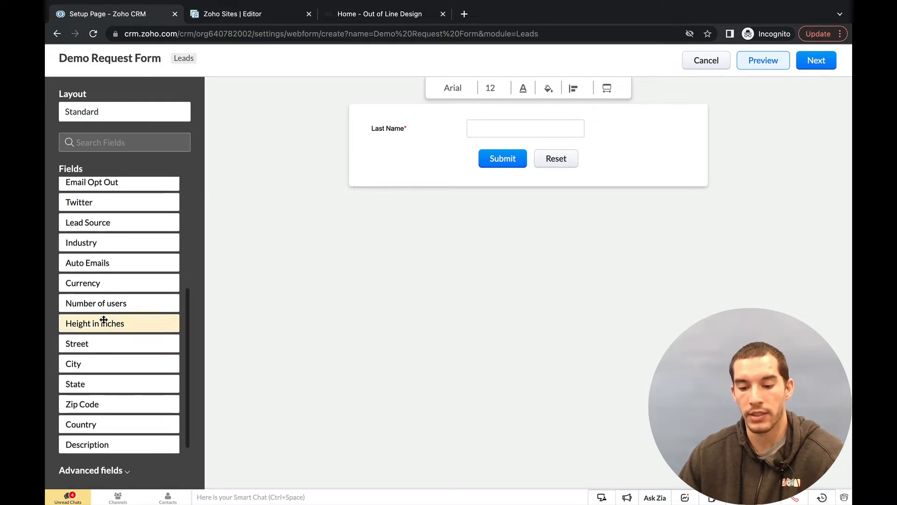
pyautogui.scroll(5, 104, 320)
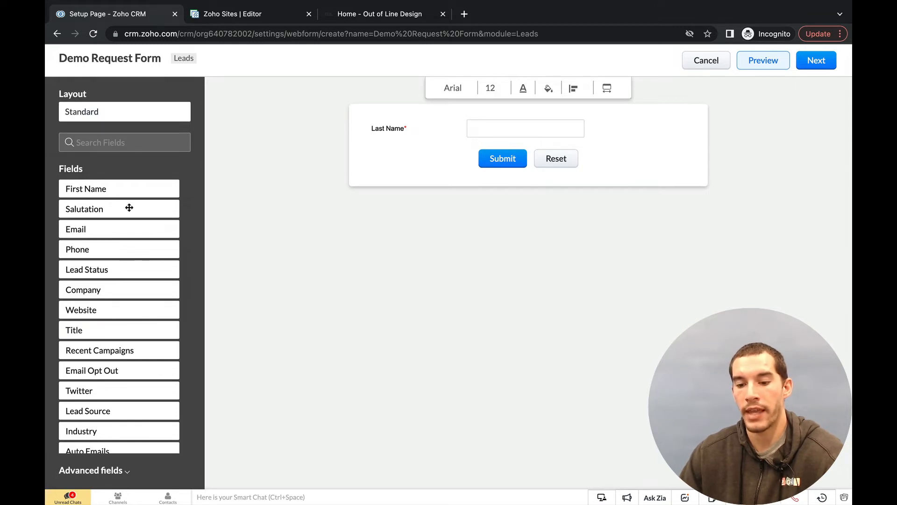
pyautogui.click(118, 140)
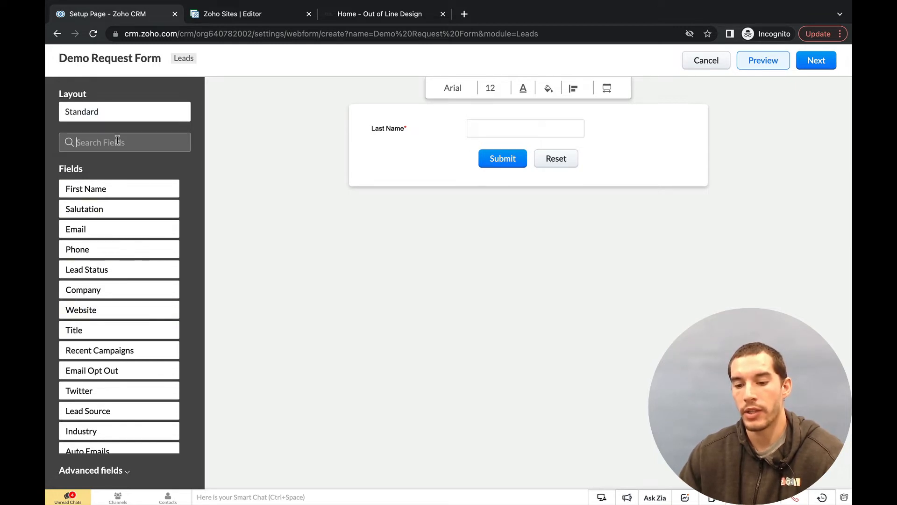
pyautogui.write('numb')
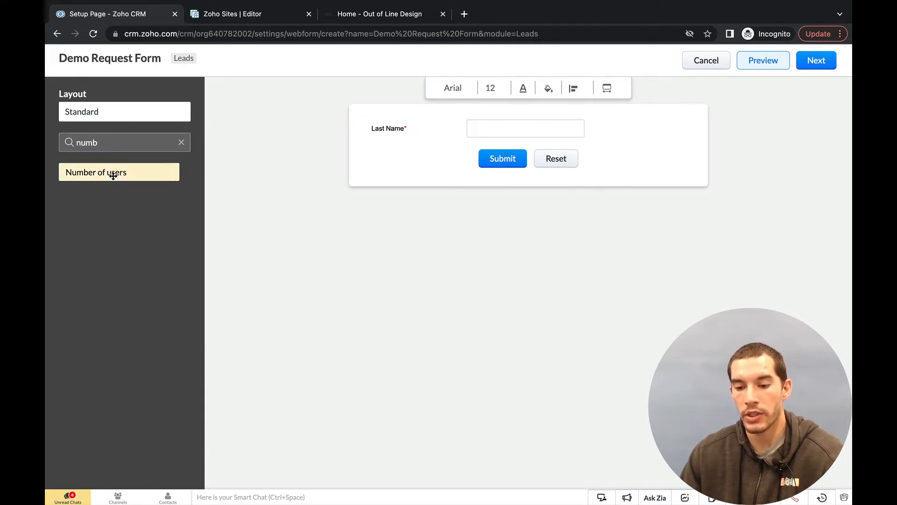
pyautogui.moveTo(113, 176); pyautogui.dragTo(503, 150)
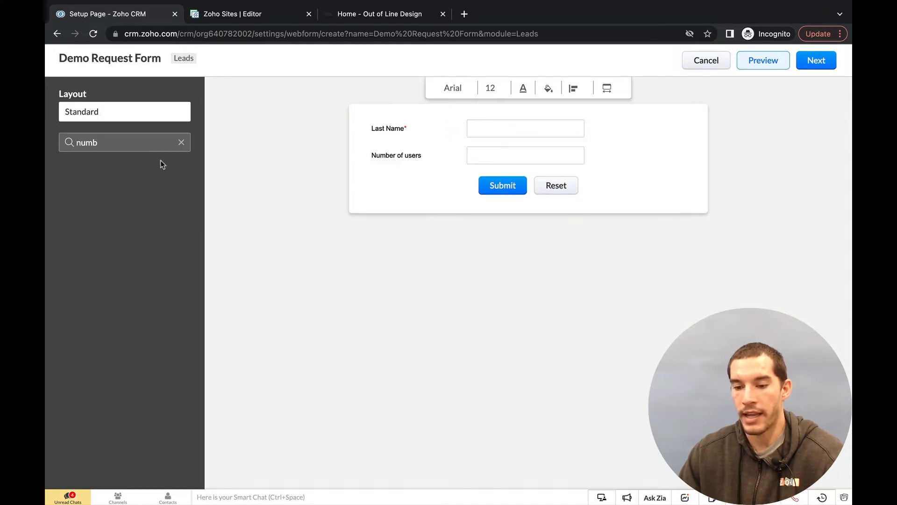
pyautogui.click(182, 142)
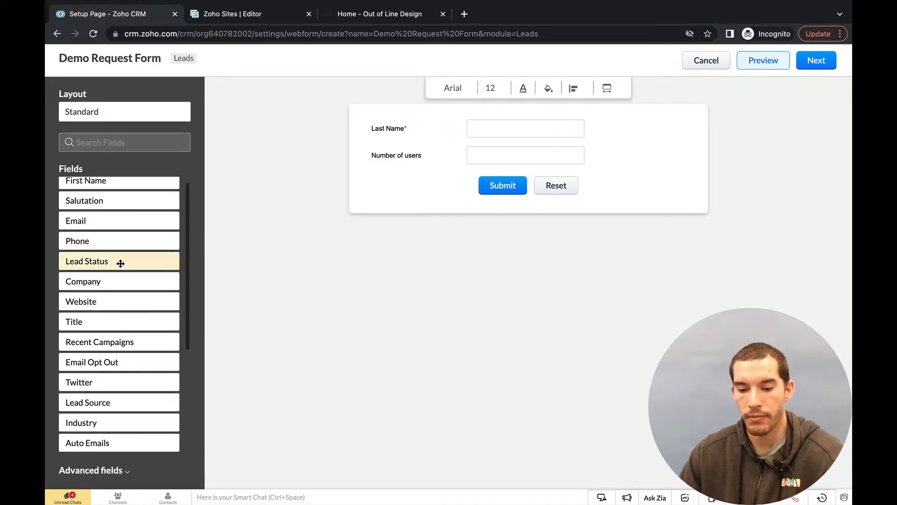
# - Add the Website and Description fields to the form below Number of users
pyautogui.scroll(-3, 103, 281)
pyautogui.moveTo(115, 240); pyautogui.dragTo(457, 178)
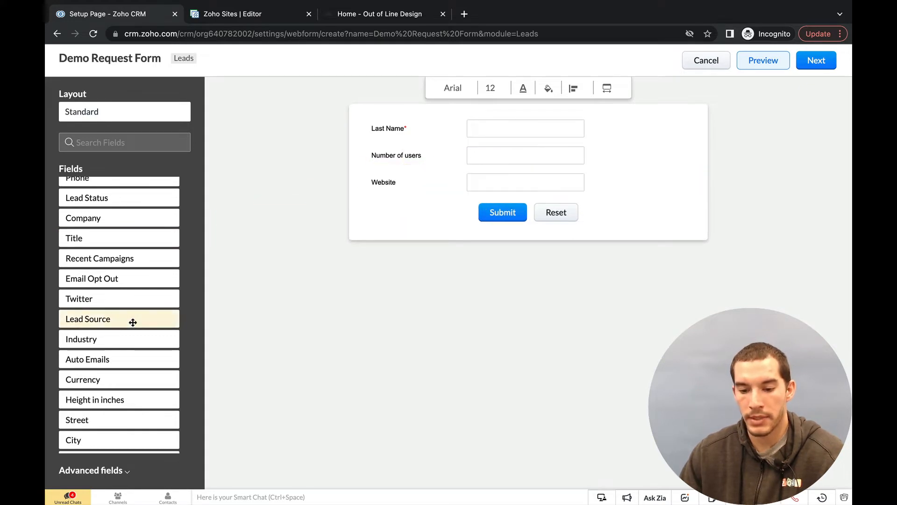
pyautogui.scroll(-2, 133, 322)
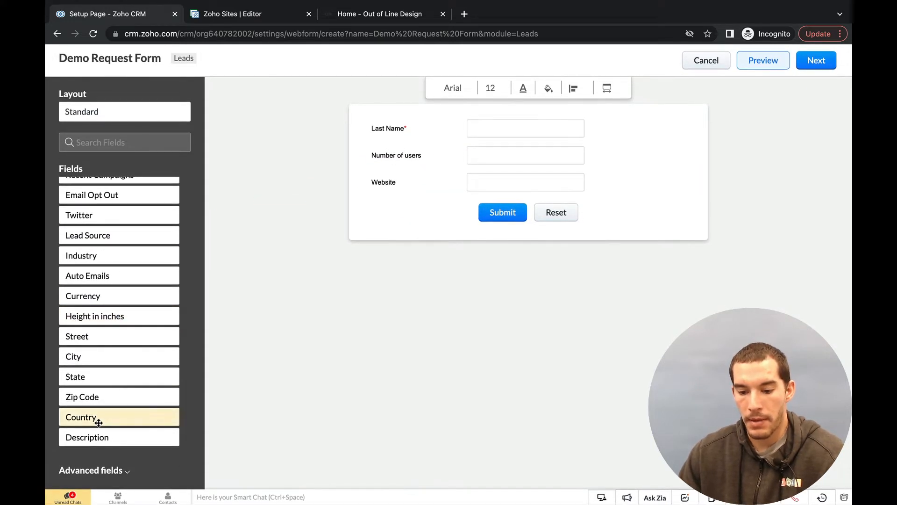
pyautogui.moveTo(100, 435); pyautogui.dragTo(471, 202)
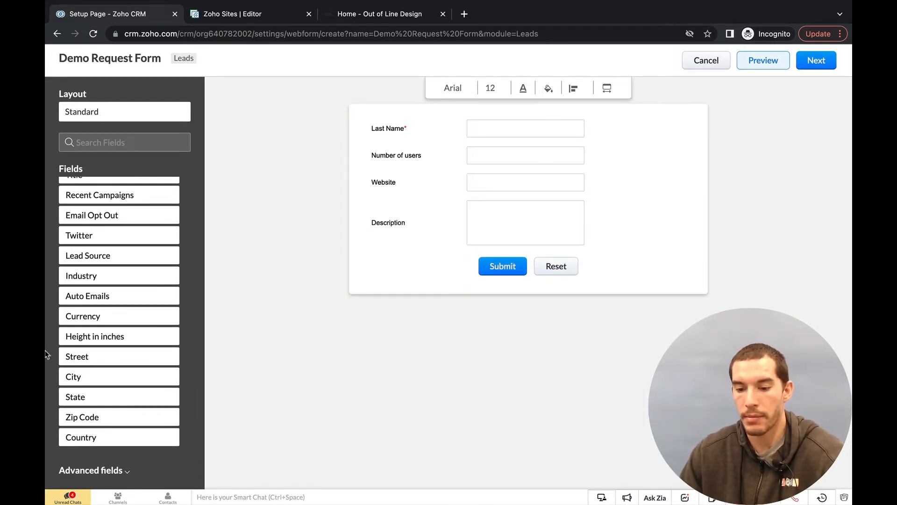
# - Add the advanced file upload field and a Standard Captcha below the Description field
pyautogui.click(94, 470)
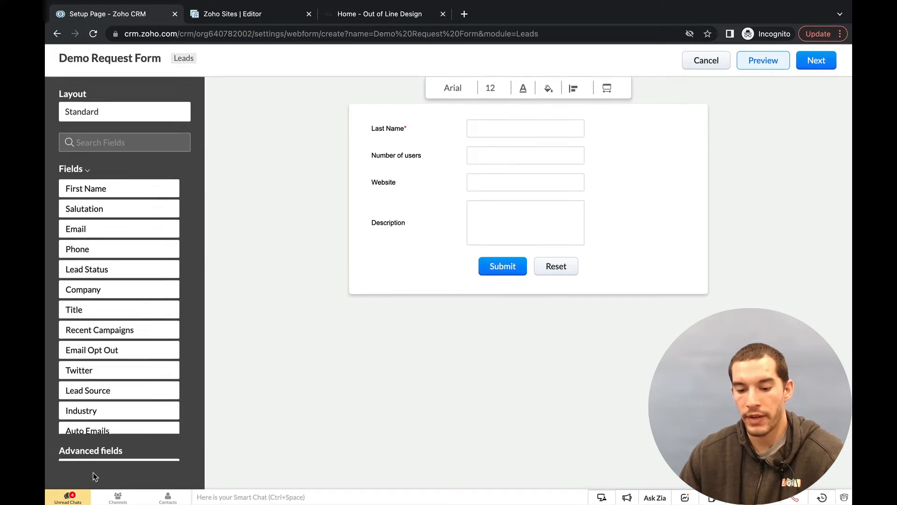
pyautogui.moveTo(115, 205); pyautogui.dragTo(510, 256)
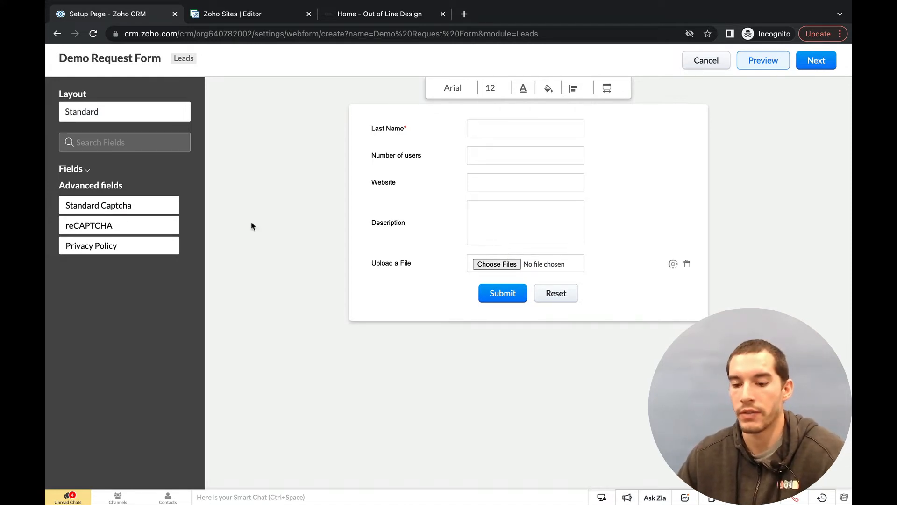
pyautogui.moveTo(98, 206); pyautogui.dragTo(474, 293)
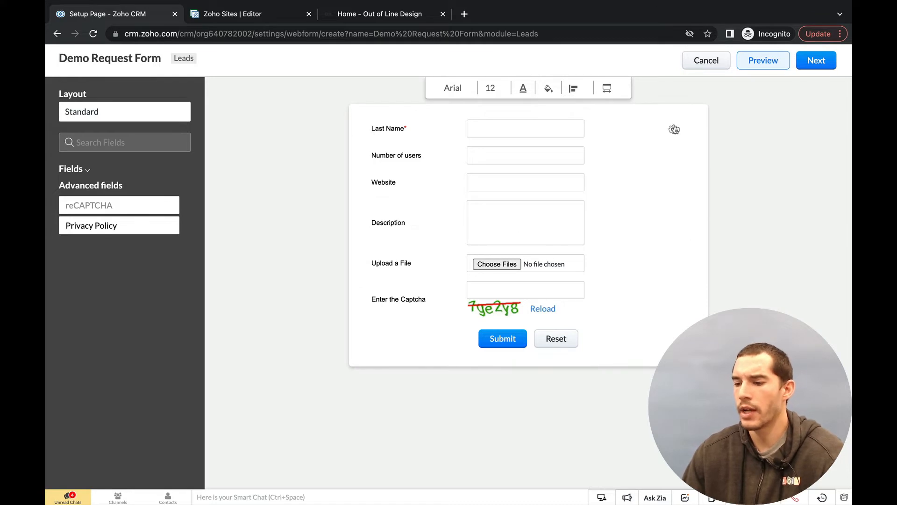
# - Proceed to the form's details and look over its URL, owner and notification settings
pyautogui.click(814, 62)
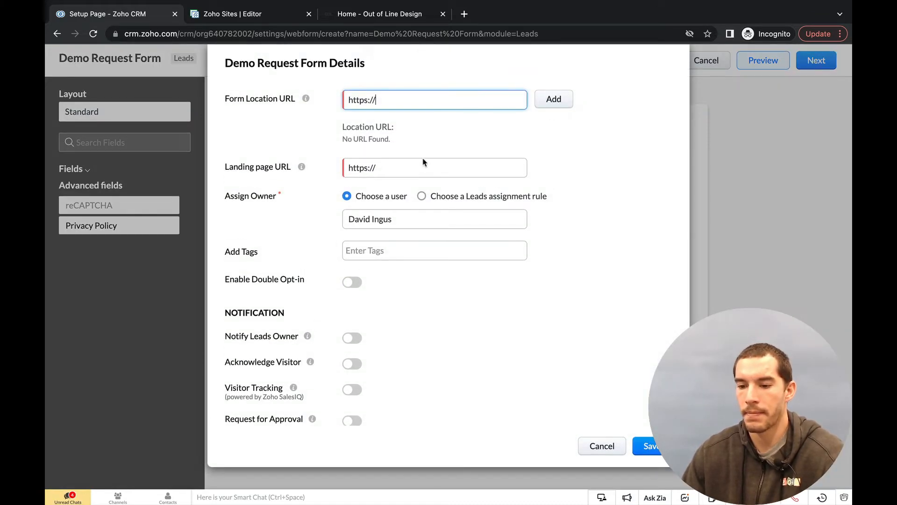
pyautogui.scroll(-1, 295, 263)
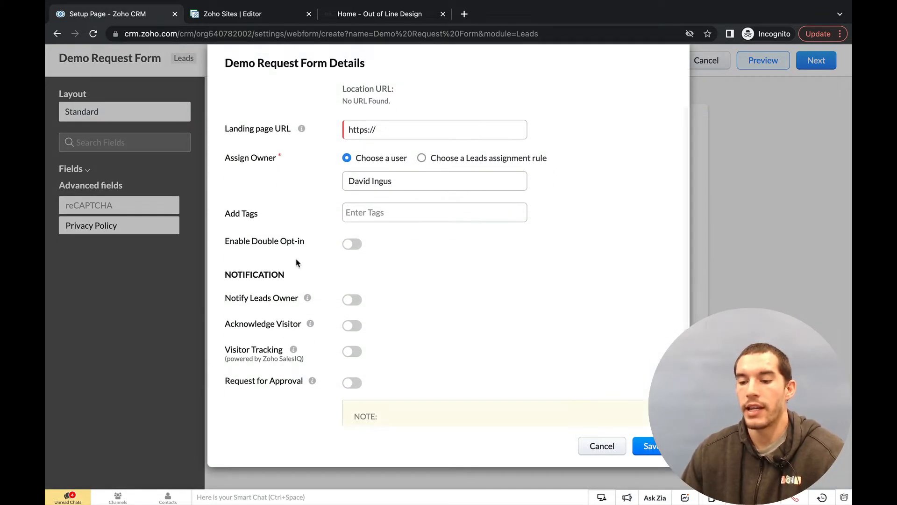
pyautogui.scroll(1, 296, 263)
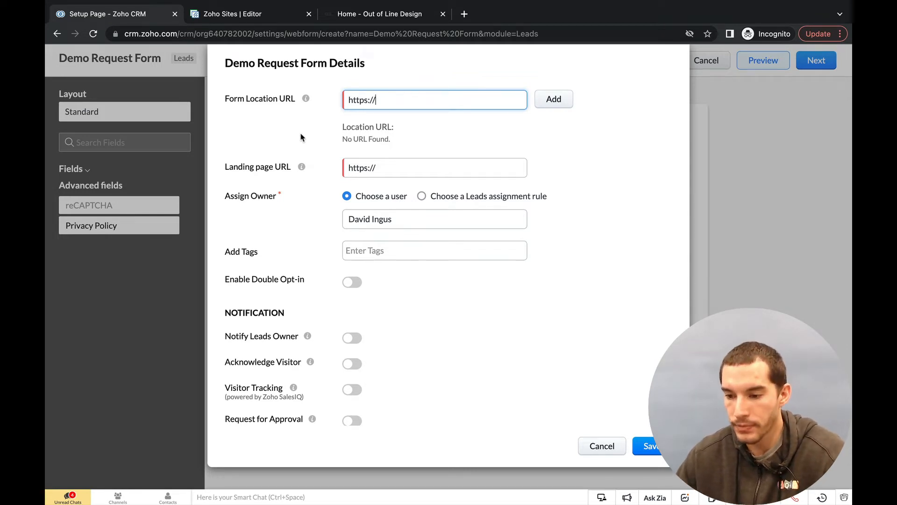
# - Switch to the Out of Line Design website and copy the address of its Contact page
pyautogui.click(377, 17)
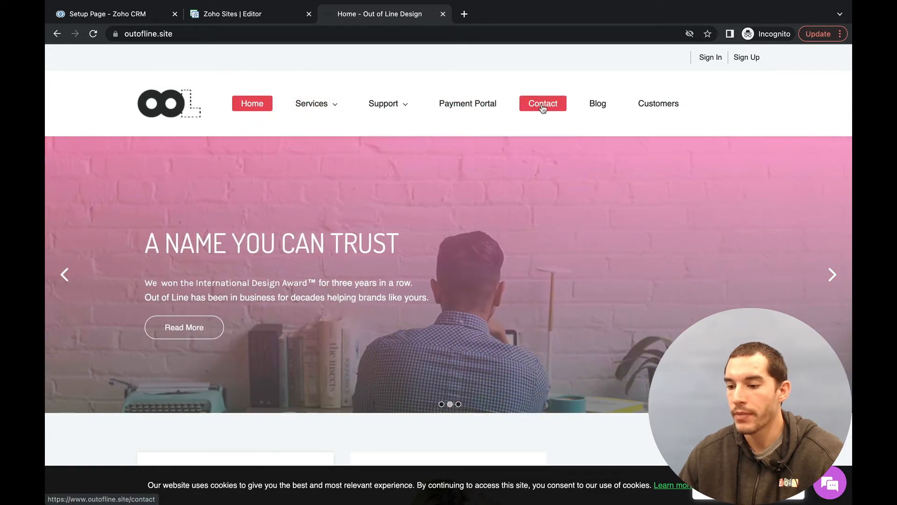
pyautogui.click(543, 108)
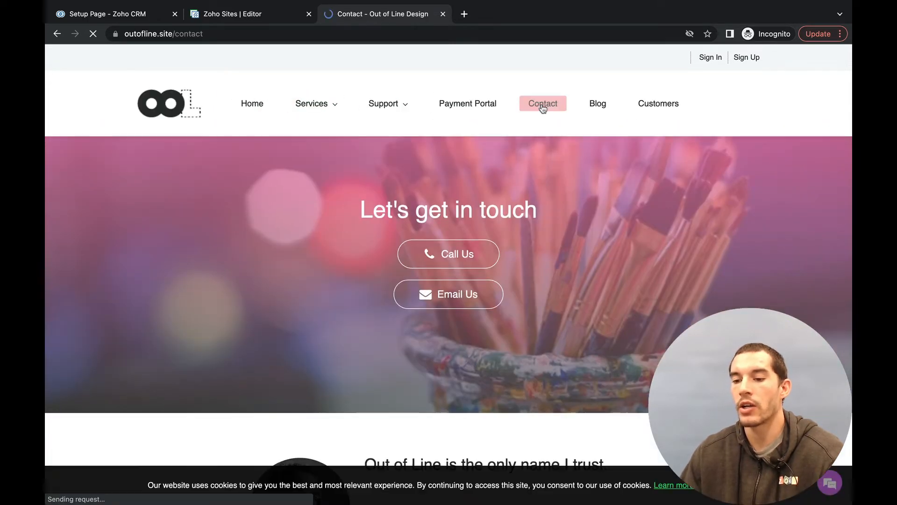
pyautogui.click(560, 36)
pyautogui.hotkey('ctrl', 'c')
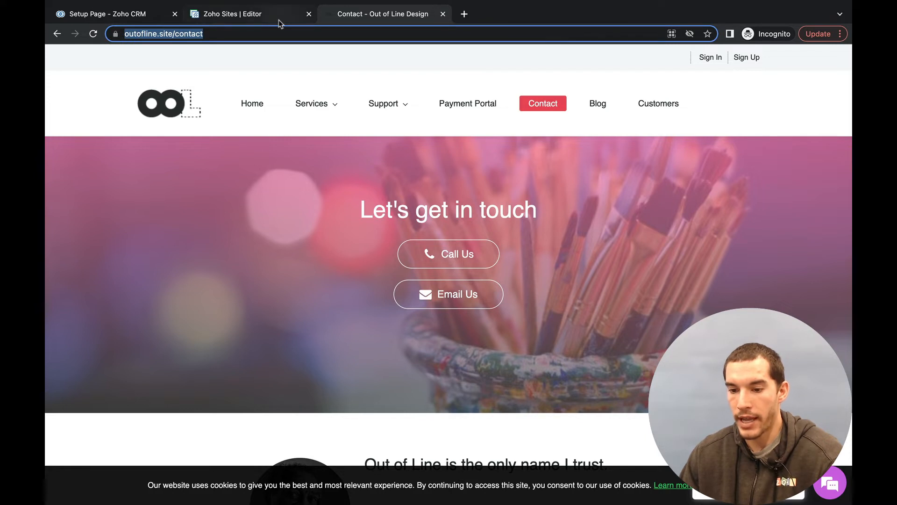
pyautogui.click(206, 16)
pyautogui.click(143, 15)
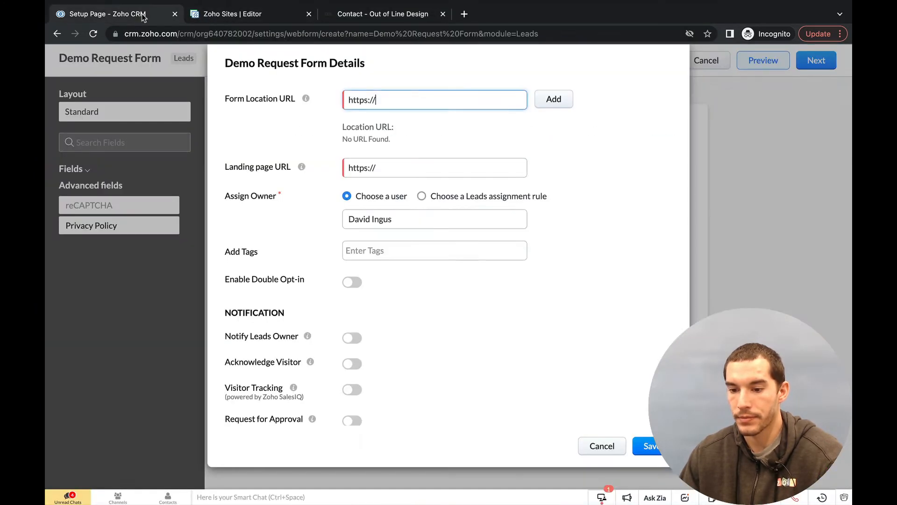
pyautogui.click(412, 94)
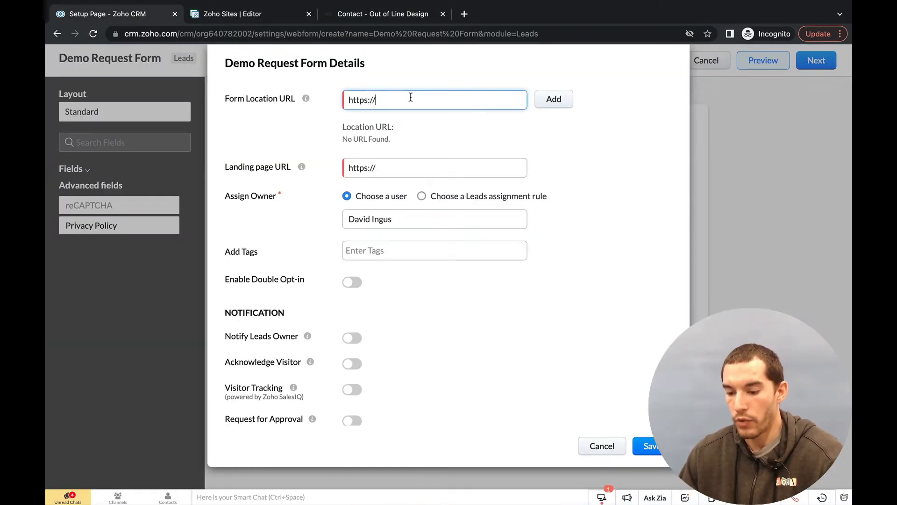
pyautogui.hotkey('ctrl', 'v')
pyautogui.press('BackSpace')
pyautogui.press('BackSpace')
pyautogui.press('BackSpace')
pyautogui.press('BackSpace')
pyautogui.press('BackSpace')
pyautogui.press('BackSpace')
pyautogui.press('BackSpace')
pyautogui.press('BackSpace')
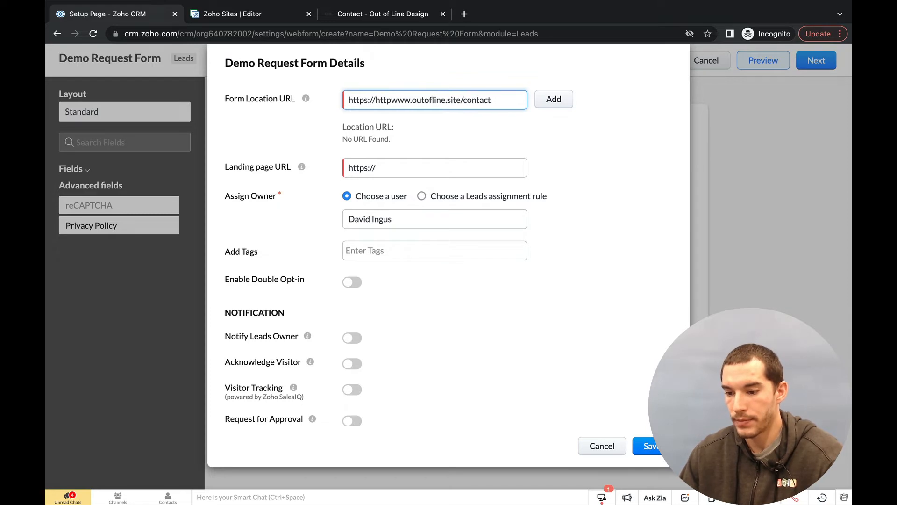
pyautogui.click(554, 100)
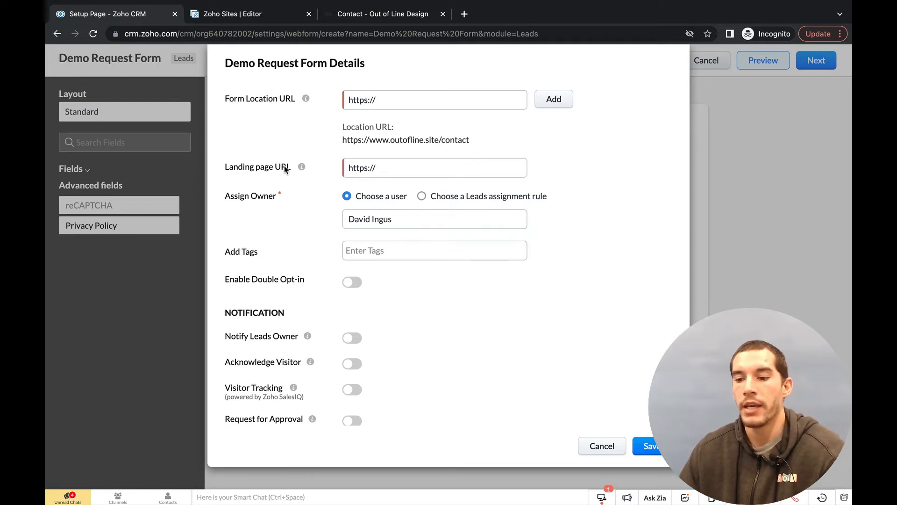
pyautogui.click(348, 18)
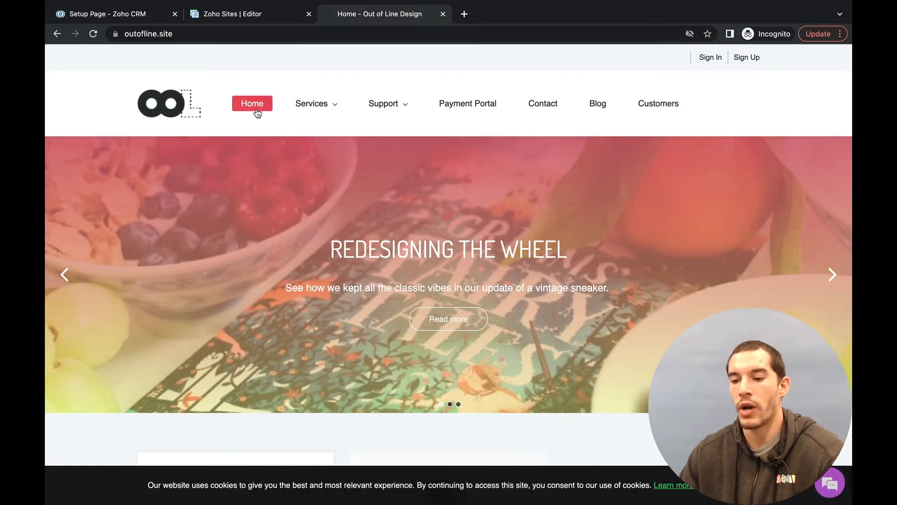
pyautogui.click(277, 33)
pyautogui.hotkey('ctrl', 'c')
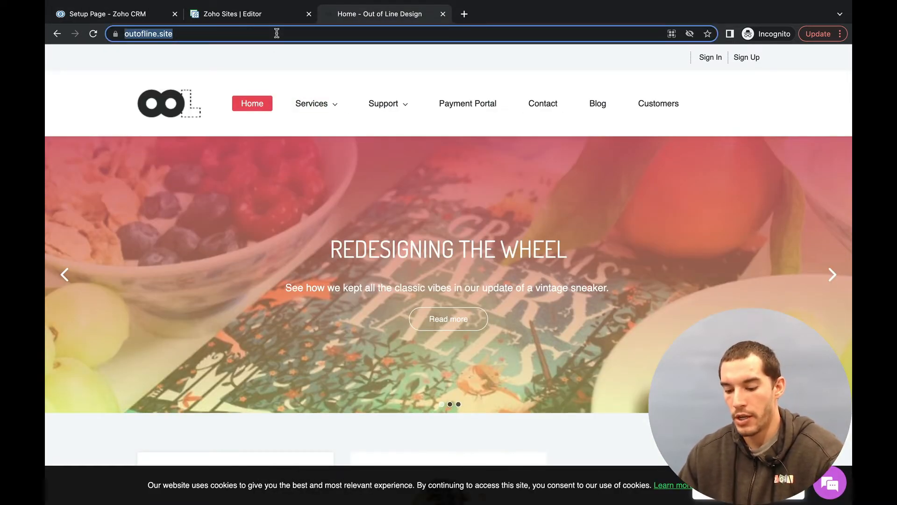
pyautogui.click(135, 14)
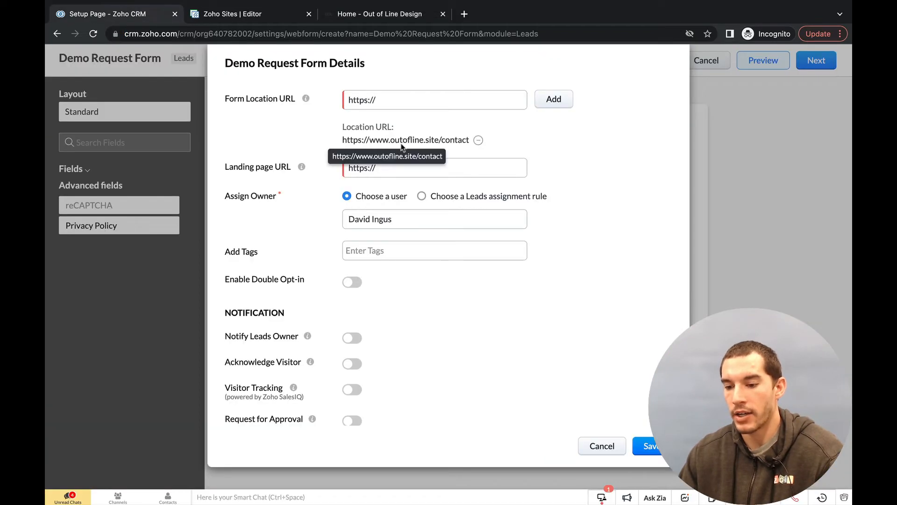
pyautogui.click(396, 167)
pyautogui.hotkey('ctrl', 'a')
pyautogui.hotkey('ctrl', 'v')
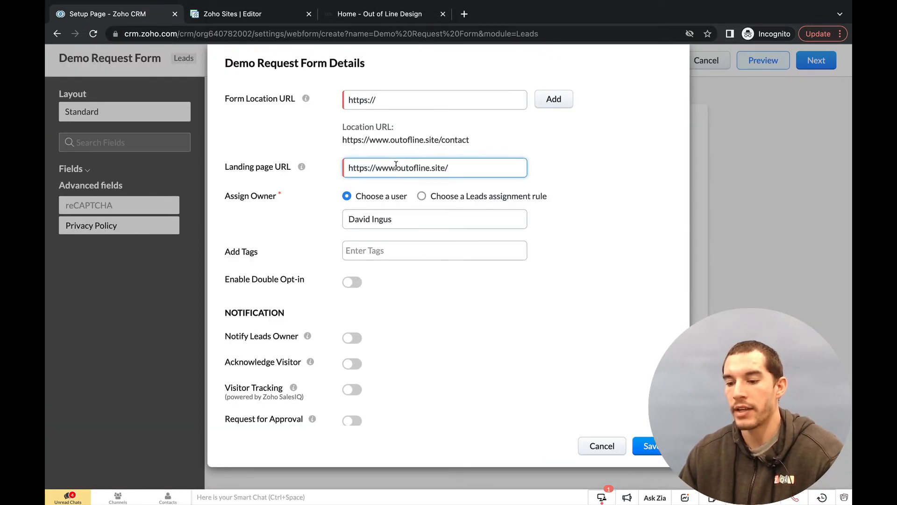
pyautogui.click(297, 152)
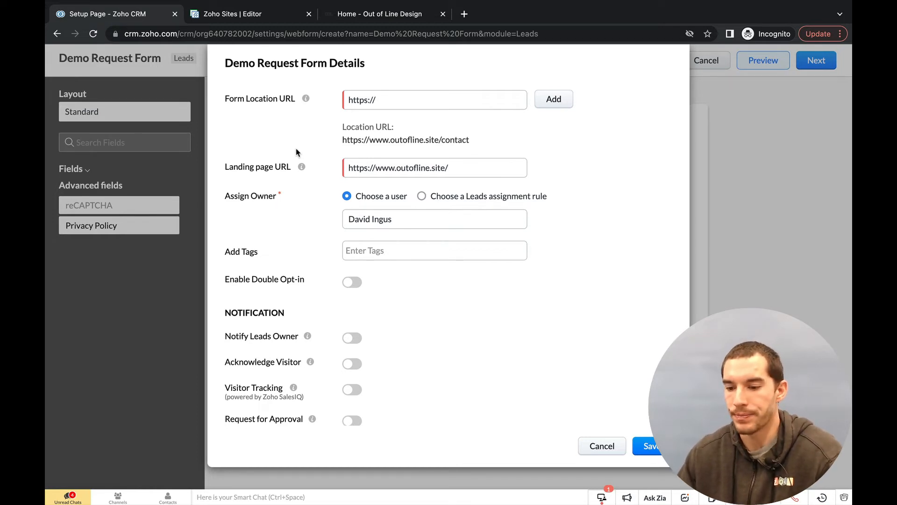
# - Look through the users who can be assigned as owner of the form's leads, keeping the current user
pyautogui.scroll(-2, 282, 202)
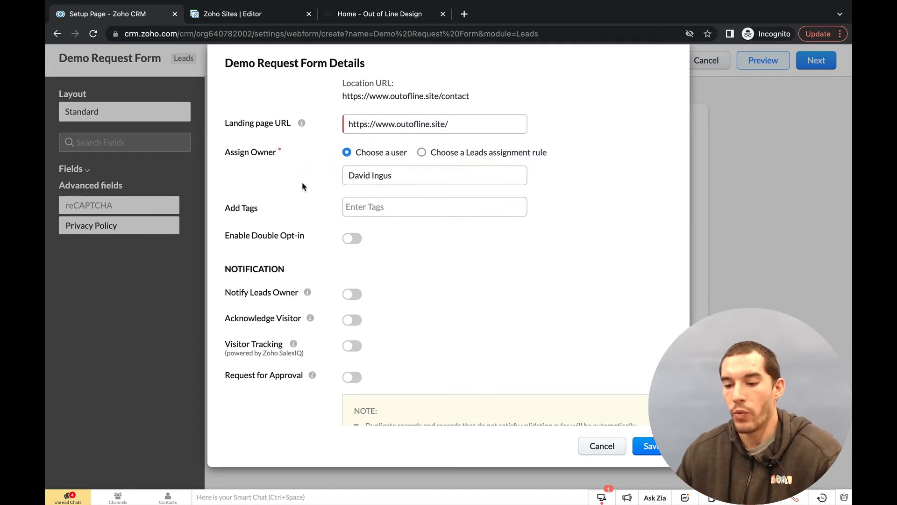
pyautogui.click(378, 184)
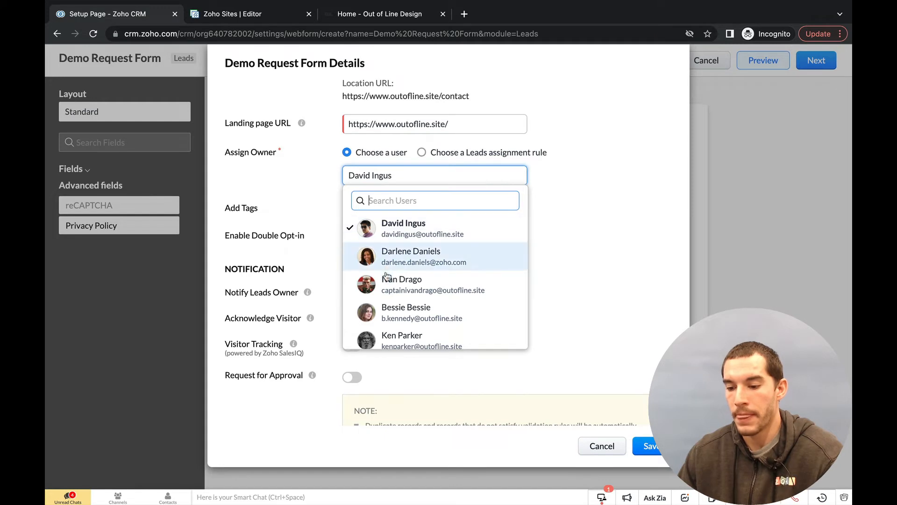
pyautogui.scroll(-3, 387, 275)
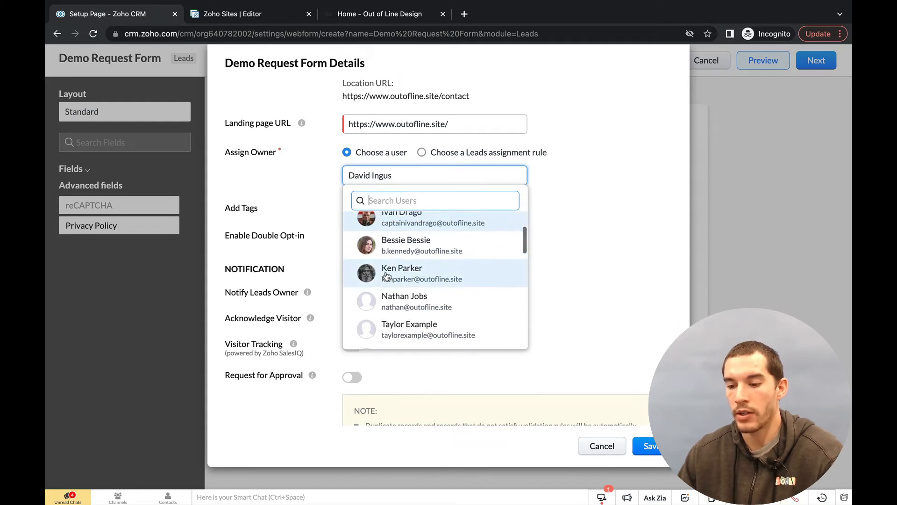
pyautogui.scroll(-1, 387, 275)
pyautogui.scroll(4, 387, 274)
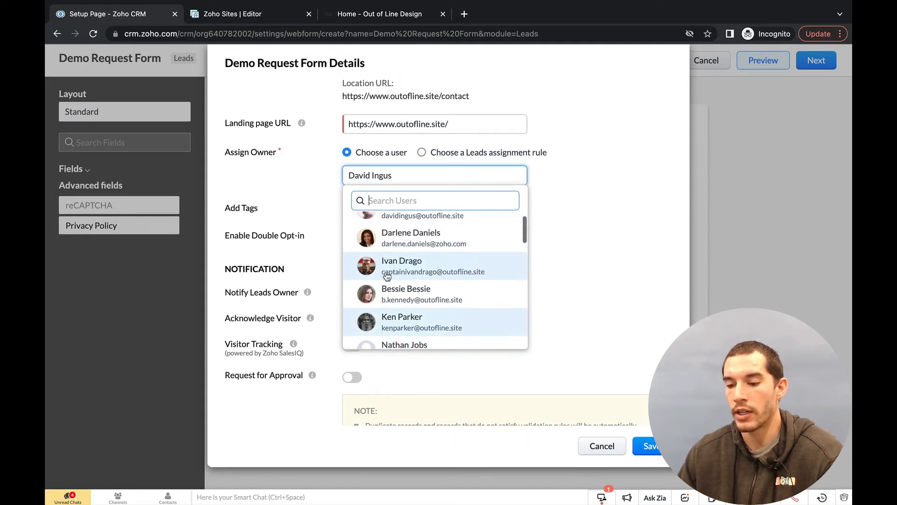
pyautogui.click(363, 228)
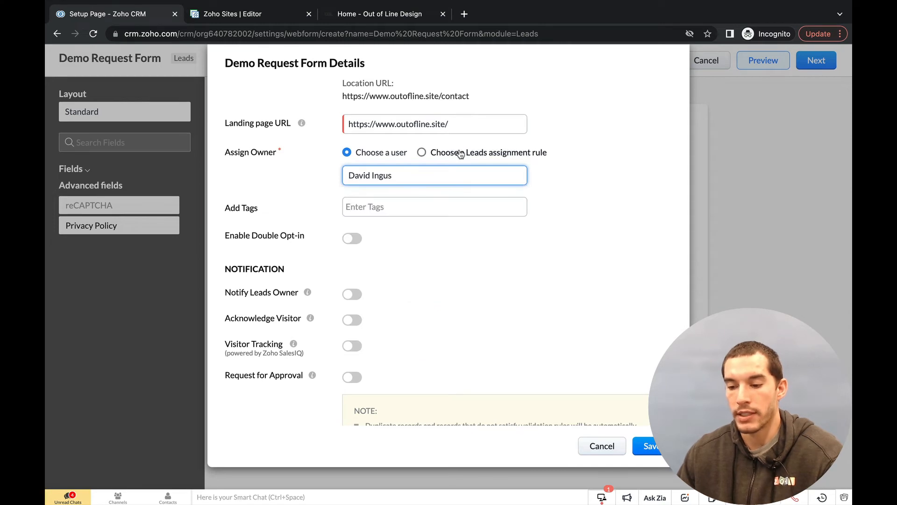
# - Assign the owner through a Leads assignment rule, choosing Round Robin
pyautogui.click(423, 153)
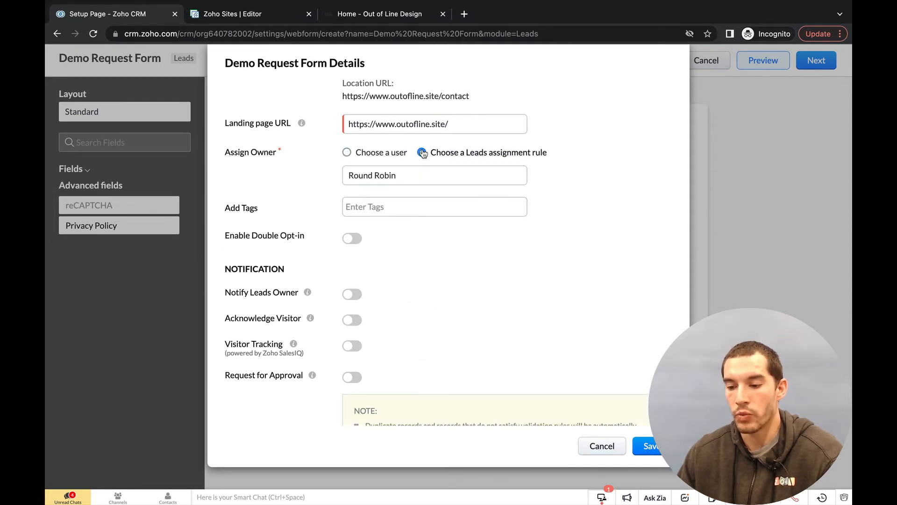
pyautogui.click(397, 175)
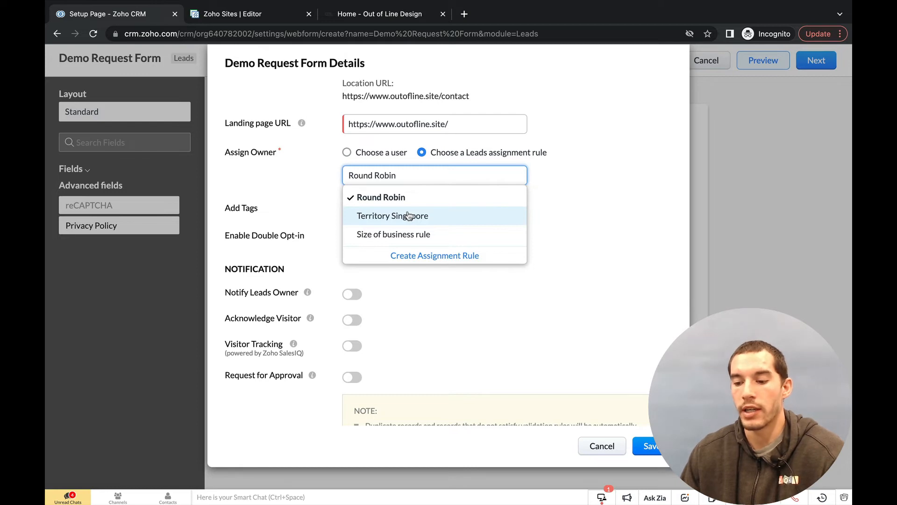
pyautogui.click(381, 197)
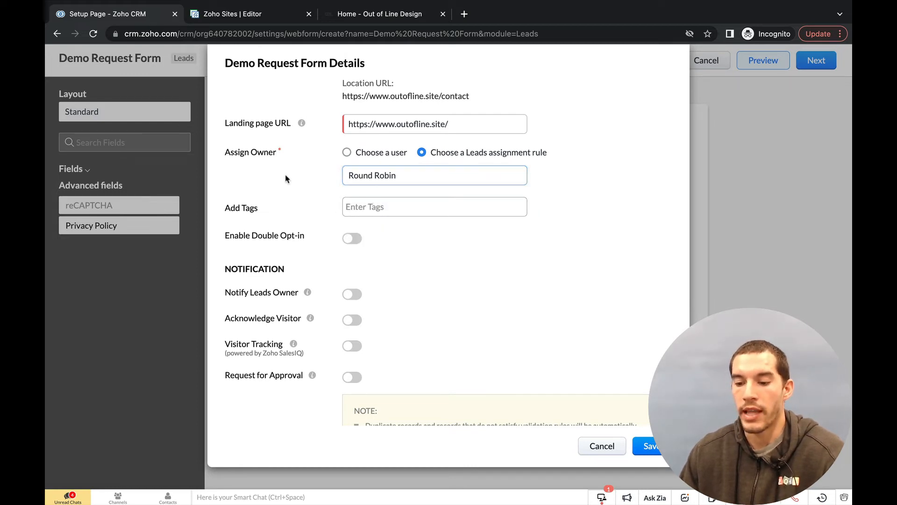
# - Enable double opt-in for the form and notification of the leads owner
pyautogui.scroll(-3, 286, 179)
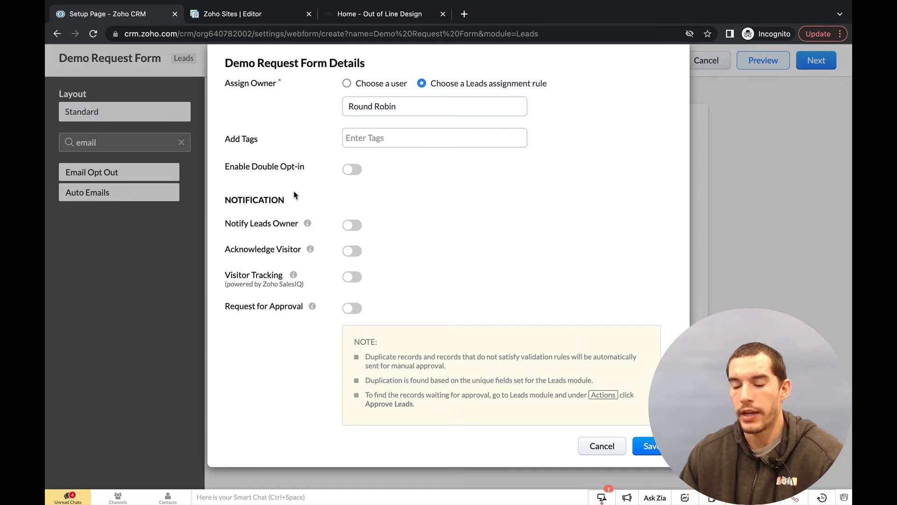
pyautogui.click(351, 169)
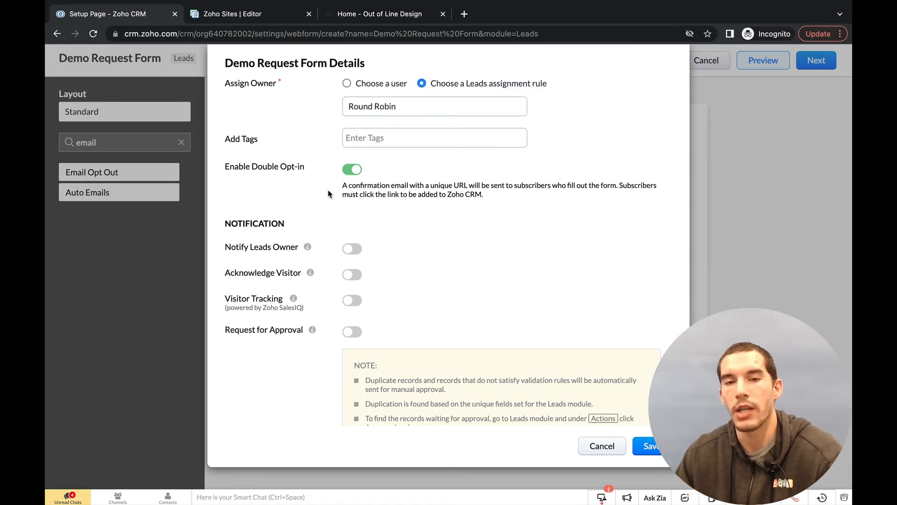
pyautogui.scroll(-2, 329, 195)
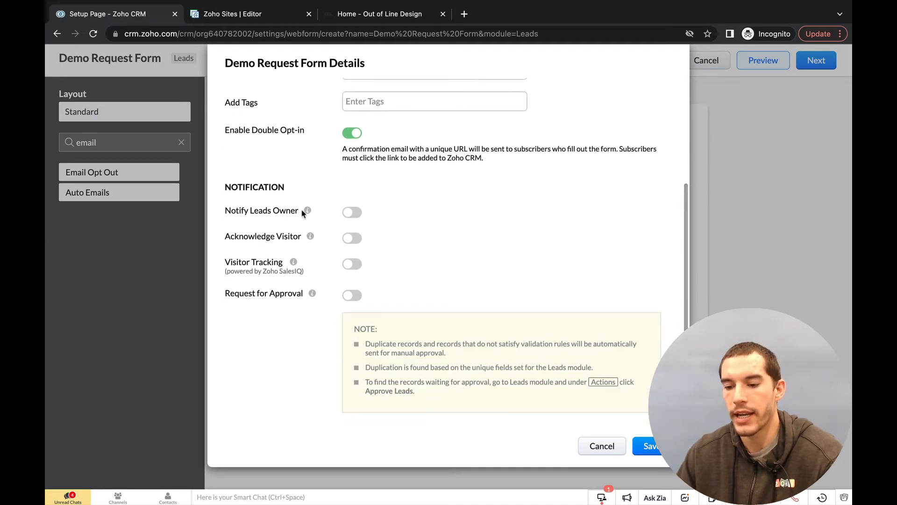
pyautogui.click(351, 213)
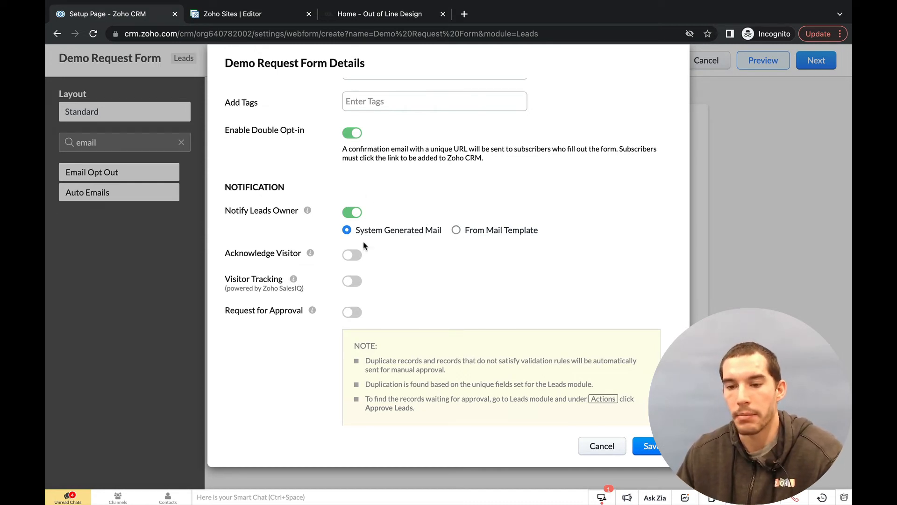
# - Enable visitor acknowledgement, visitor tracking and request for approval for the form
pyautogui.scroll(-1, 294, 245)
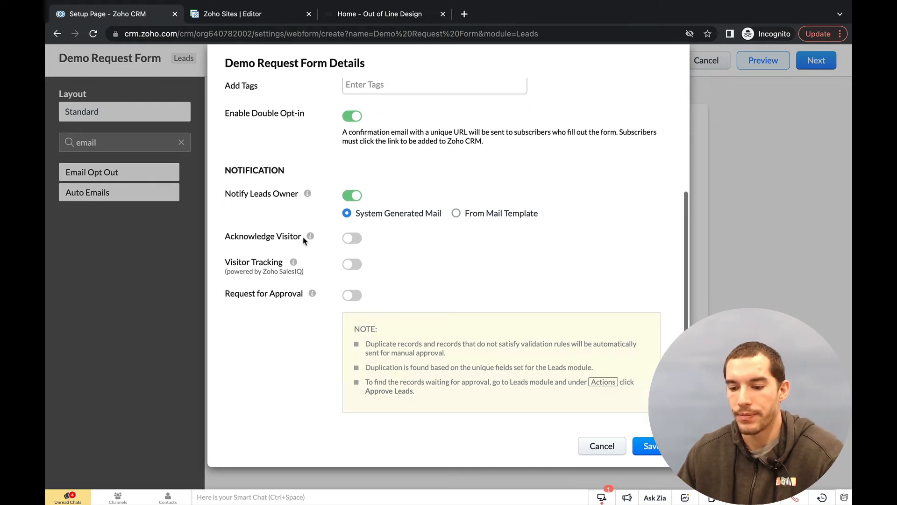
pyautogui.click(351, 238)
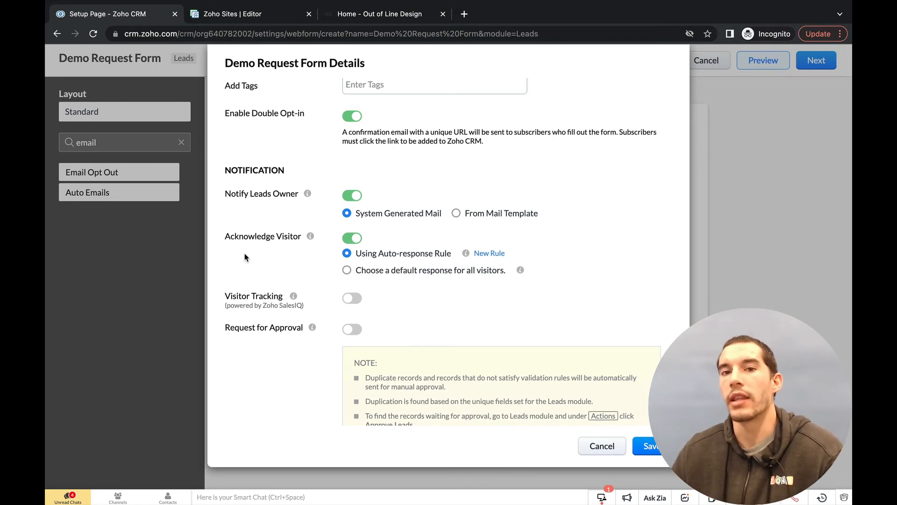
pyautogui.scroll(-1, 244, 257)
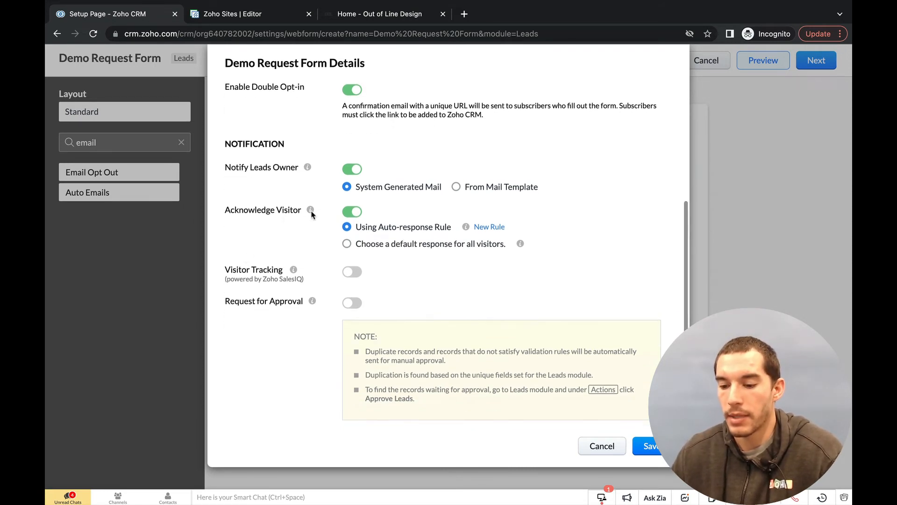
pyautogui.scroll(-1, 293, 232)
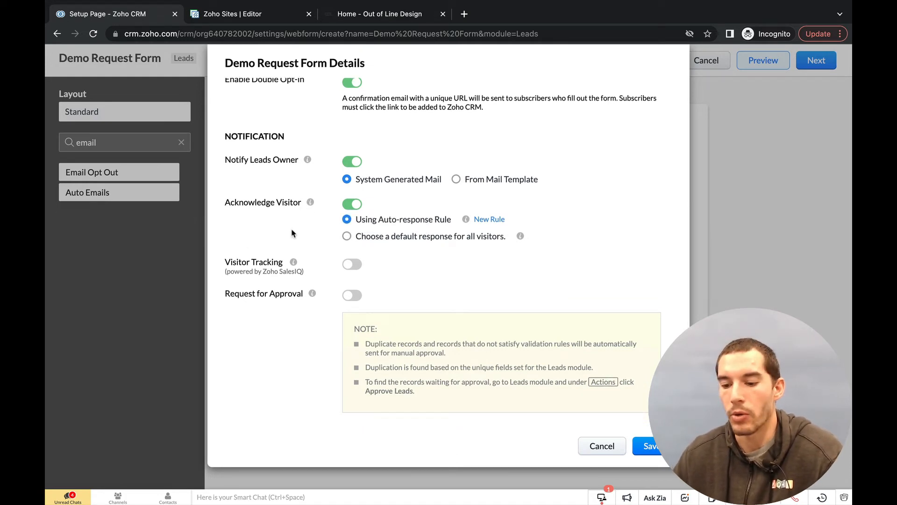
pyautogui.click(353, 265)
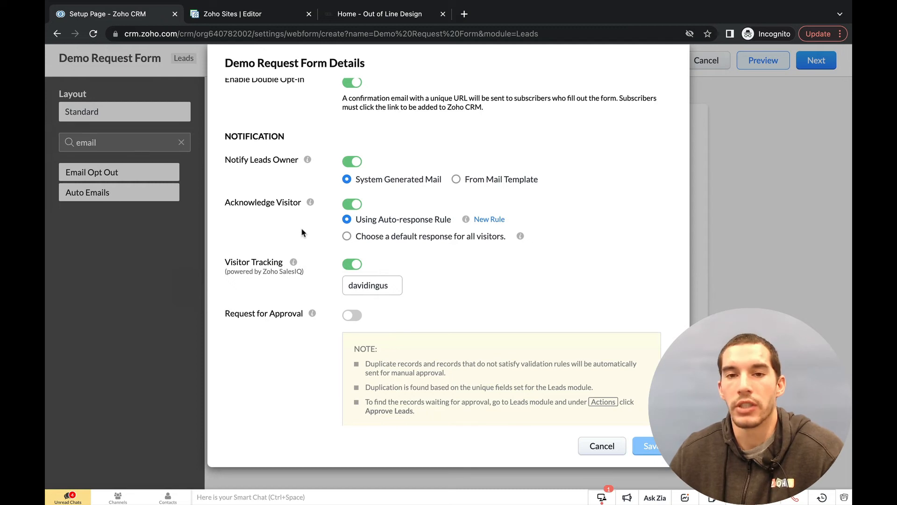
pyautogui.scroll(-1, 301, 232)
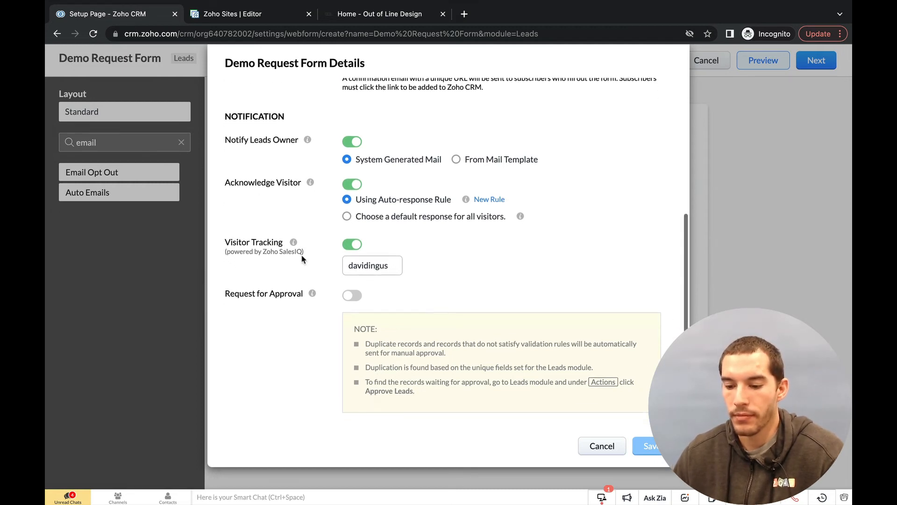
pyautogui.click(346, 295)
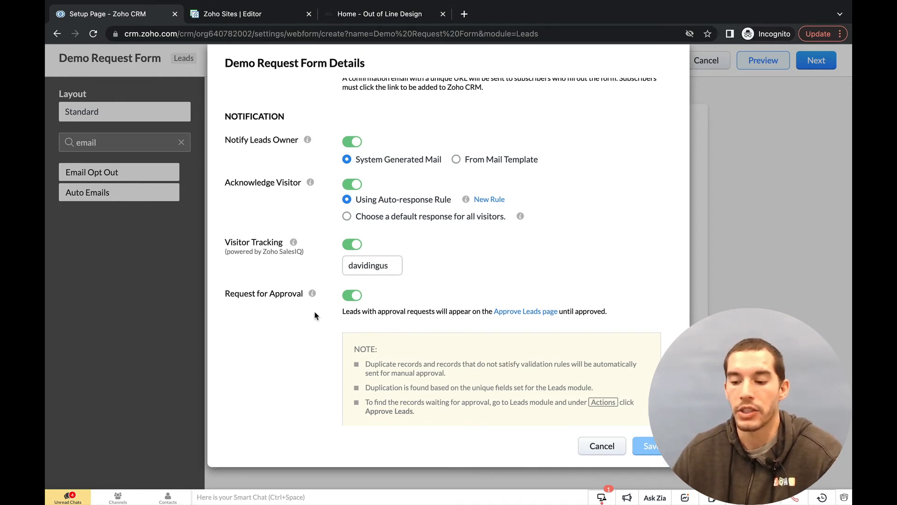
# - Disable request for approval, visitor tracking, visitor acknowledgement, leads owner notification and double opt-in
pyautogui.click(353, 295)
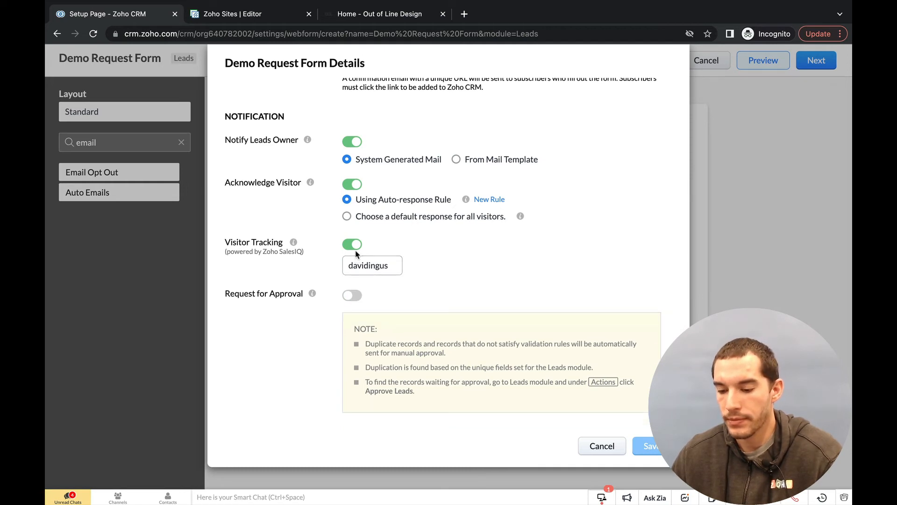
pyautogui.click(353, 245)
pyautogui.click(353, 215)
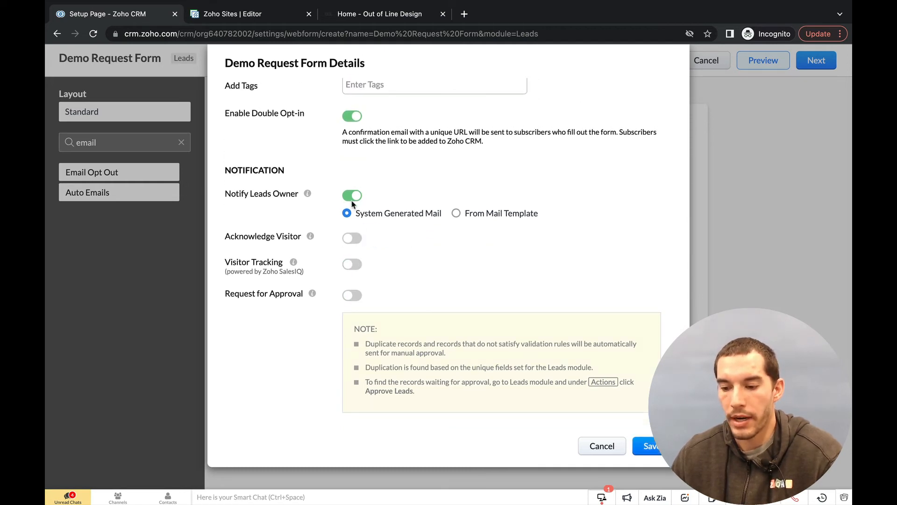
pyautogui.click(353, 196)
pyautogui.click(353, 133)
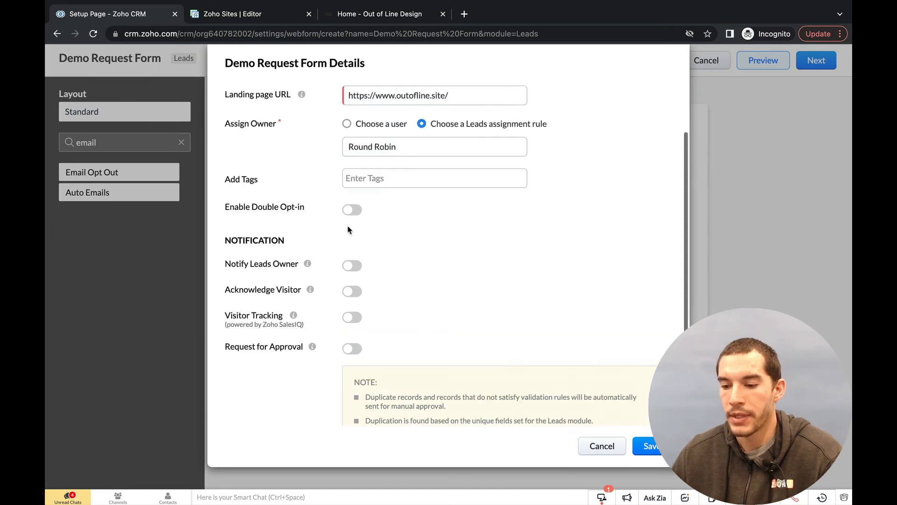
# - Save the form details, then set the code format to Embed and select the embed code
pyautogui.scroll(-4, 316, 311)
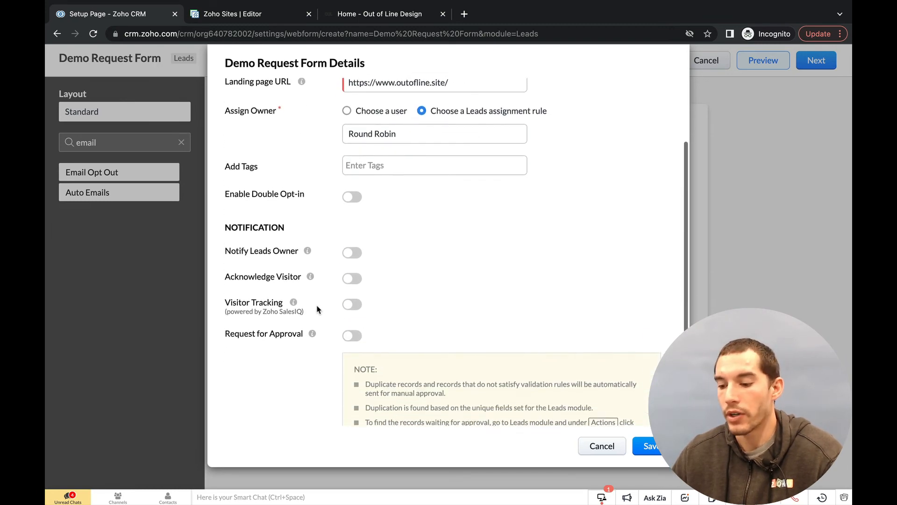
pyautogui.click(652, 447)
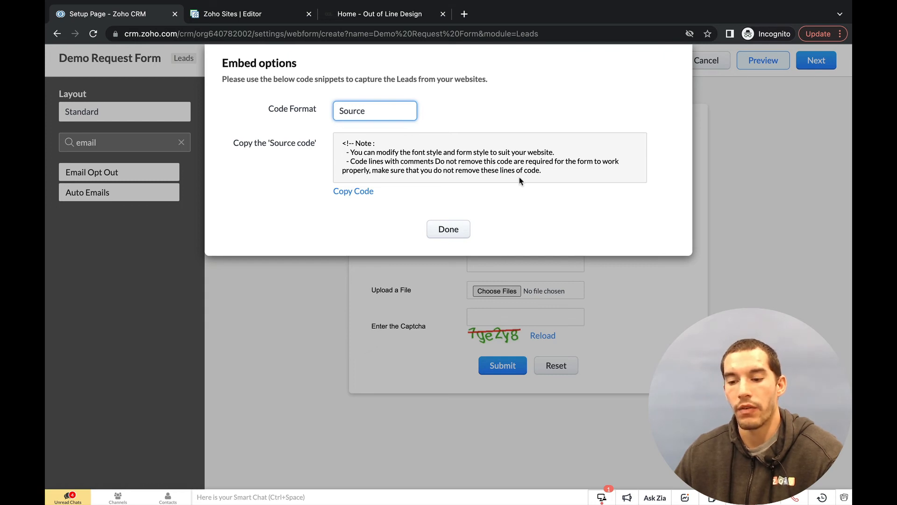
pyautogui.click(393, 117)
pyautogui.click(384, 150)
pyautogui.click(476, 98)
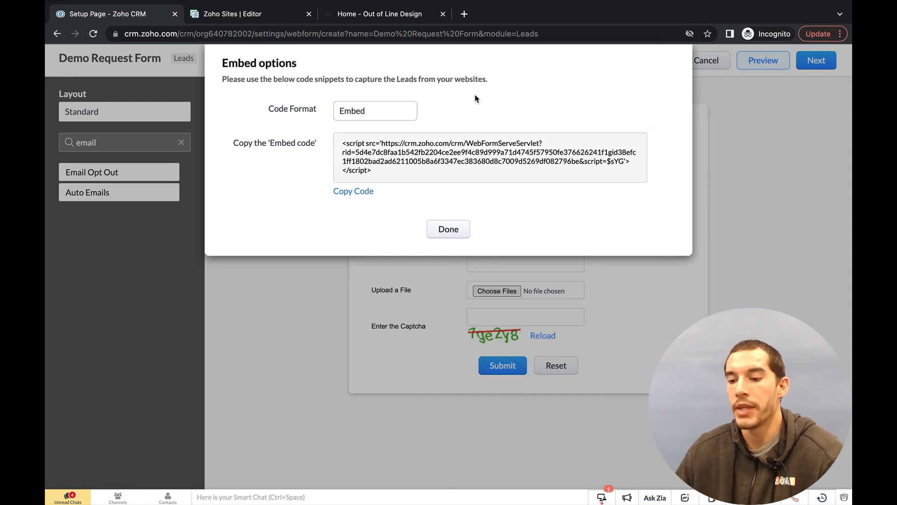
pyautogui.click(400, 161)
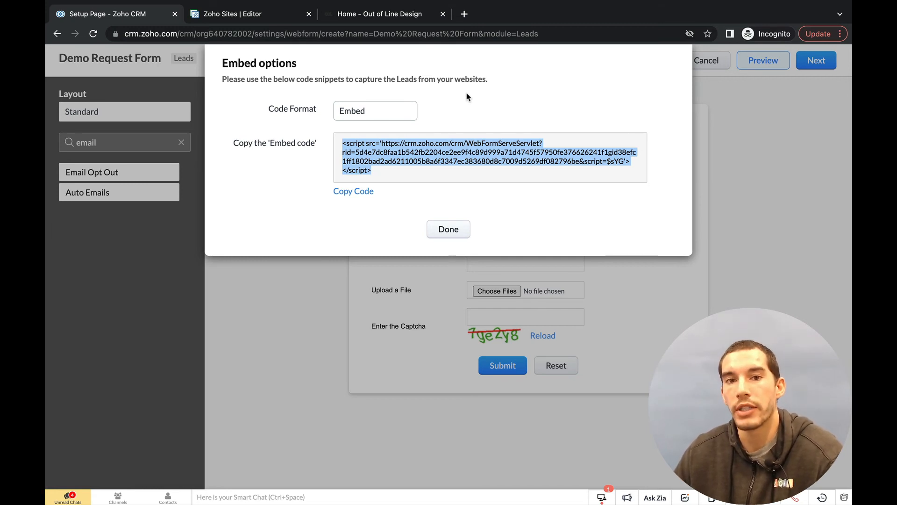
# - Set the code format to Source and finish with the embed options
pyautogui.click(395, 112)
pyautogui.click(394, 115)
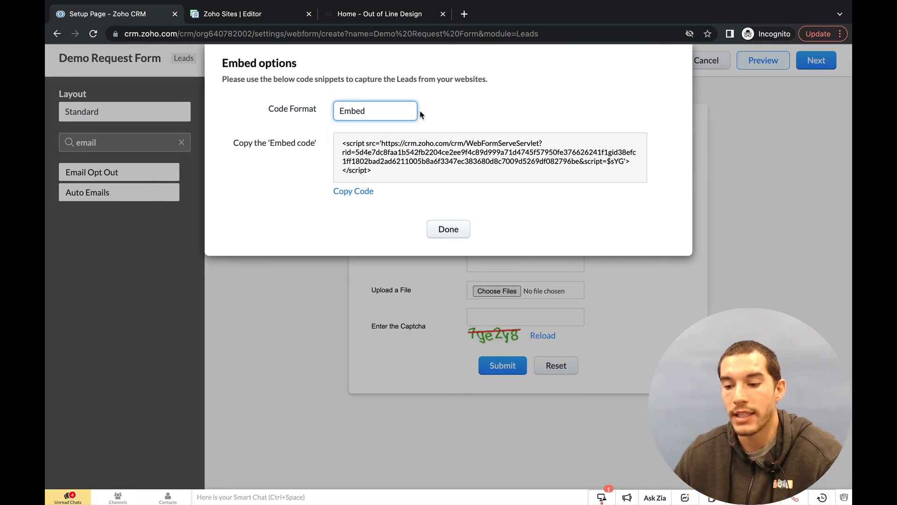
pyautogui.click(399, 112)
pyautogui.click(392, 133)
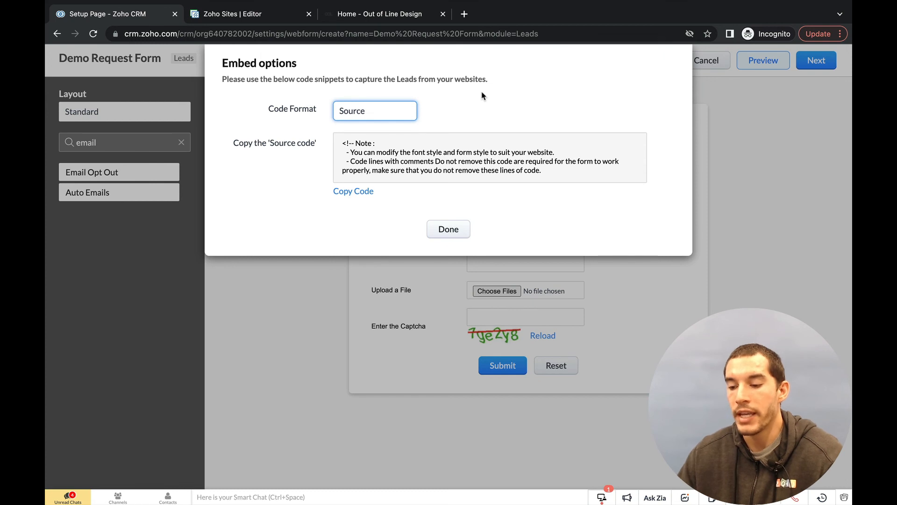
pyautogui.click(451, 229)
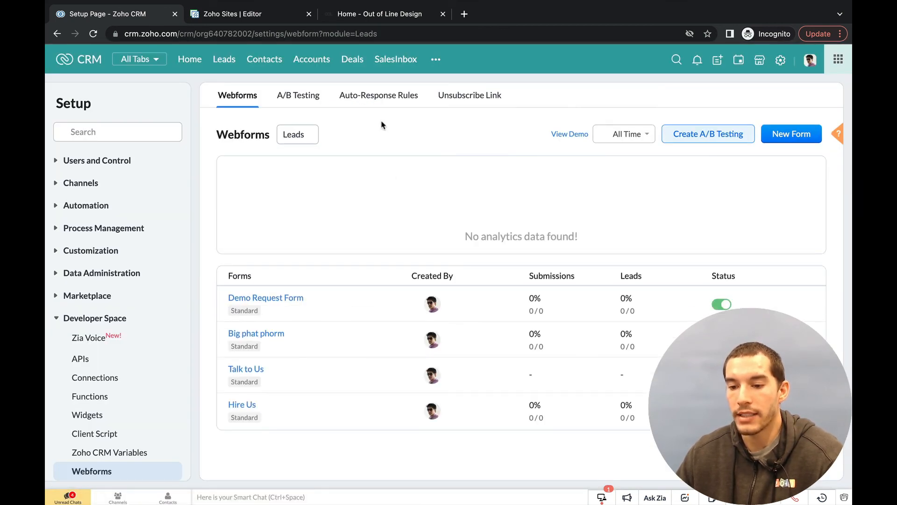
# - Switch to the Zoho Sites editor and find the empty section below the Hire Us form on the Contact page
pyautogui.click(254, 19)
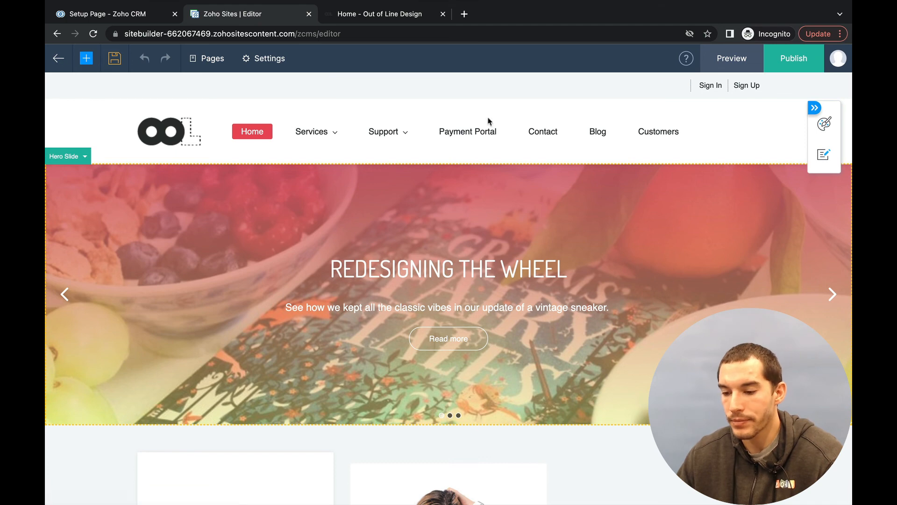
pyautogui.click(543, 132)
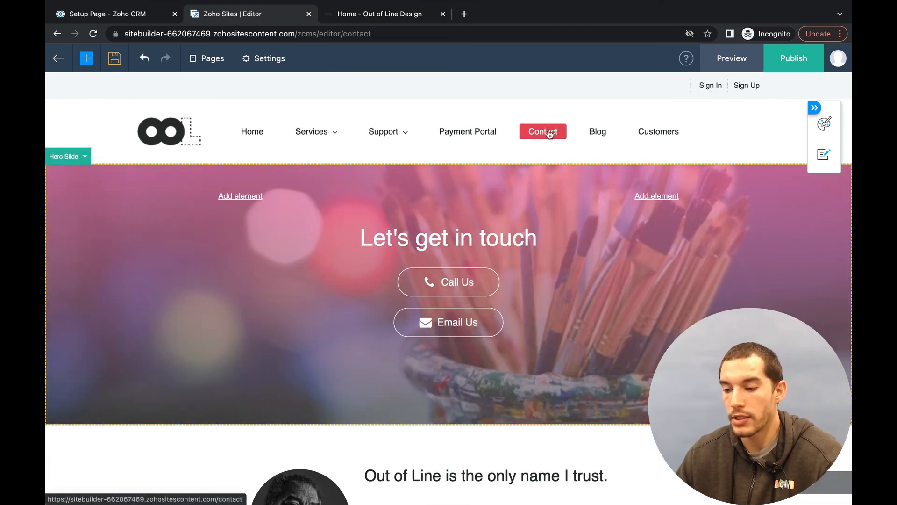
pyautogui.scroll(-12, 481, 248)
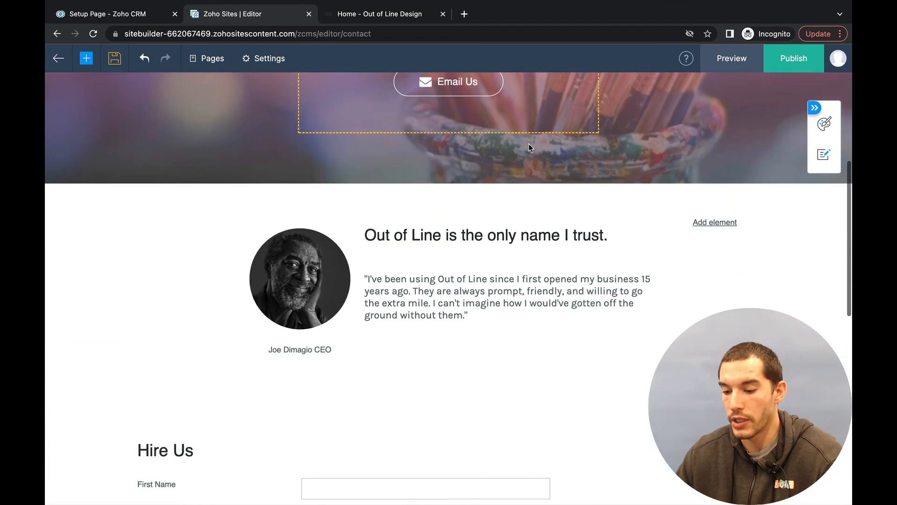
pyautogui.scroll(-2, 481, 248)
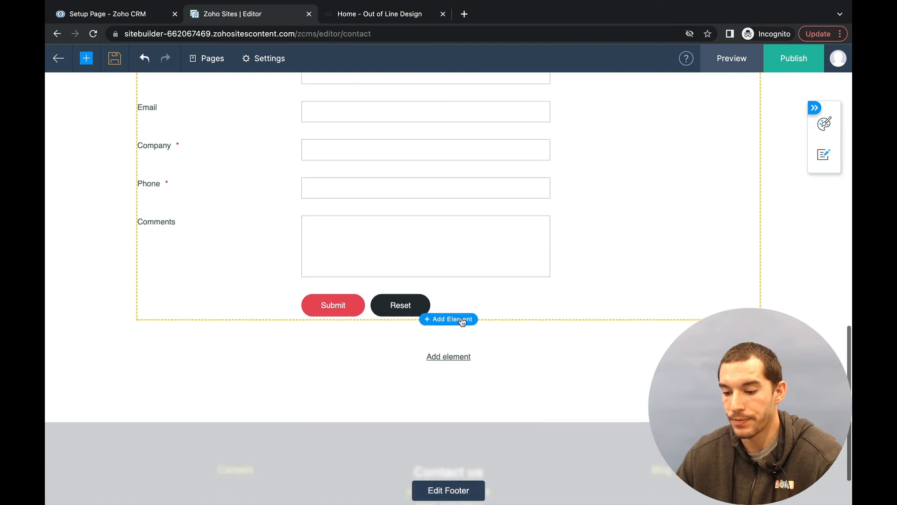
# - Insert a CRM Form element with the Web-to-Lead Demo Request Form in the empty section below the Hire Us form
pyautogui.click(451, 357)
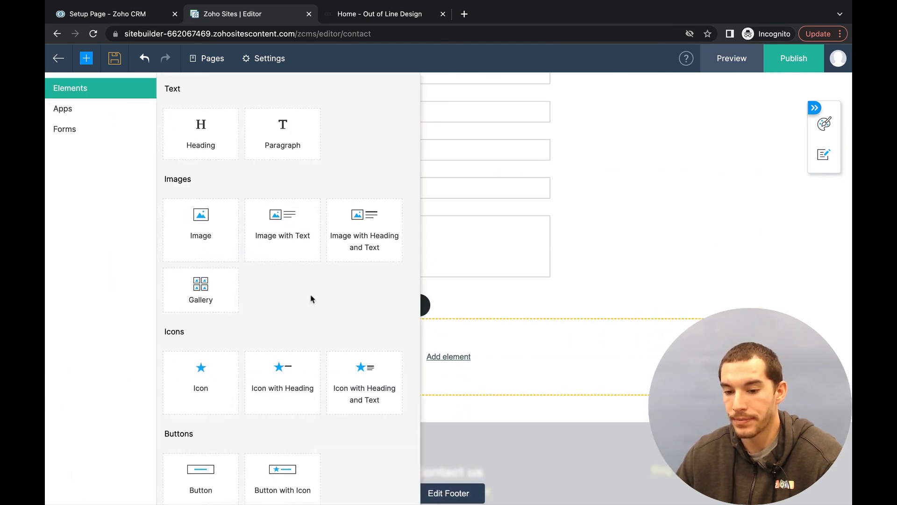
pyautogui.click(99, 133)
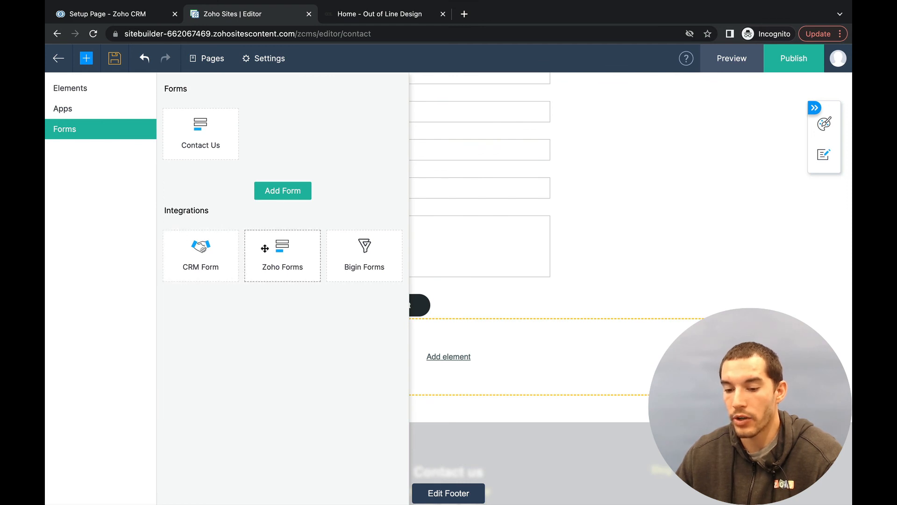
pyautogui.click(211, 259)
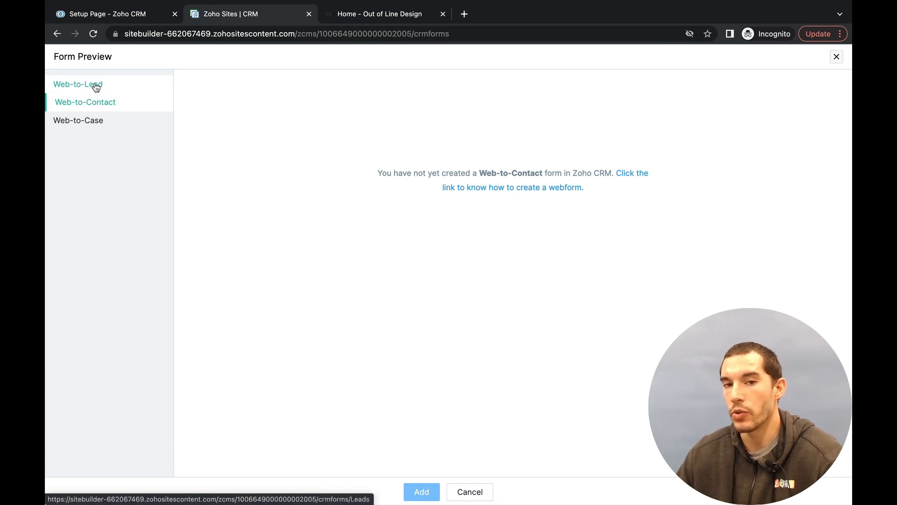
pyautogui.click(96, 88)
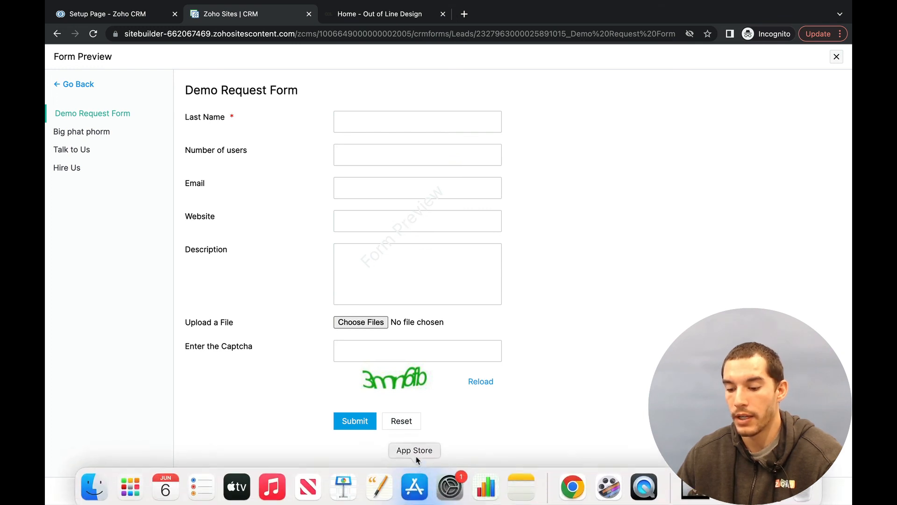
pyautogui.click(422, 490)
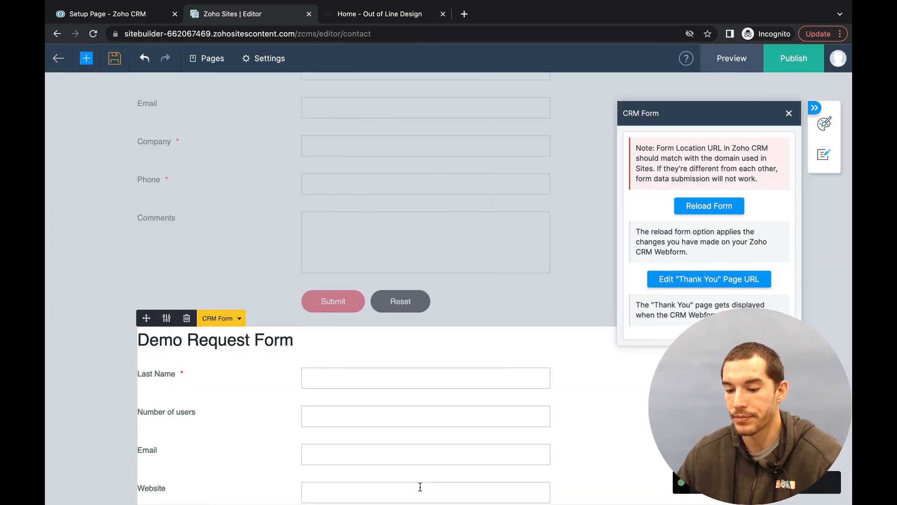
# - Review the fields of the inserted Demo Request Form down to its captcha and close the CRM Form settings
pyautogui.scroll(-1, 423, 339)
pyautogui.scroll(-1, 424, 339)
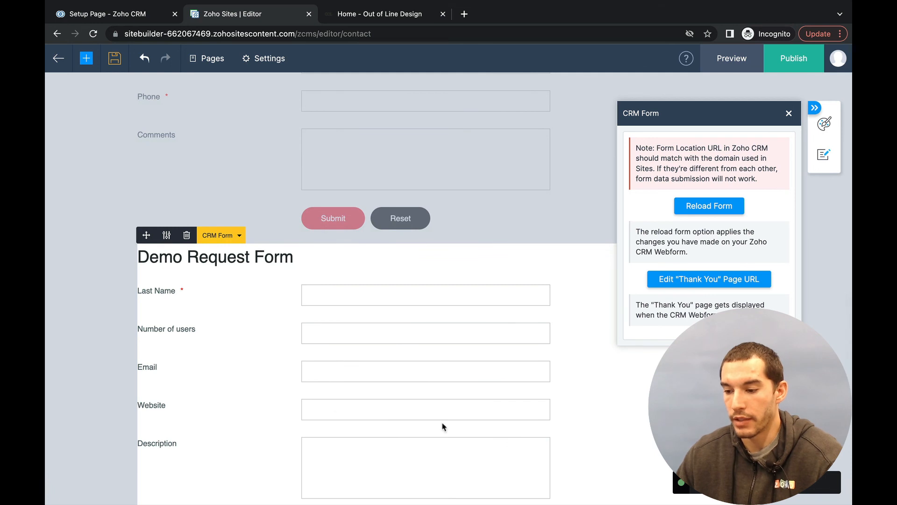
pyautogui.scroll(-5, 417, 333)
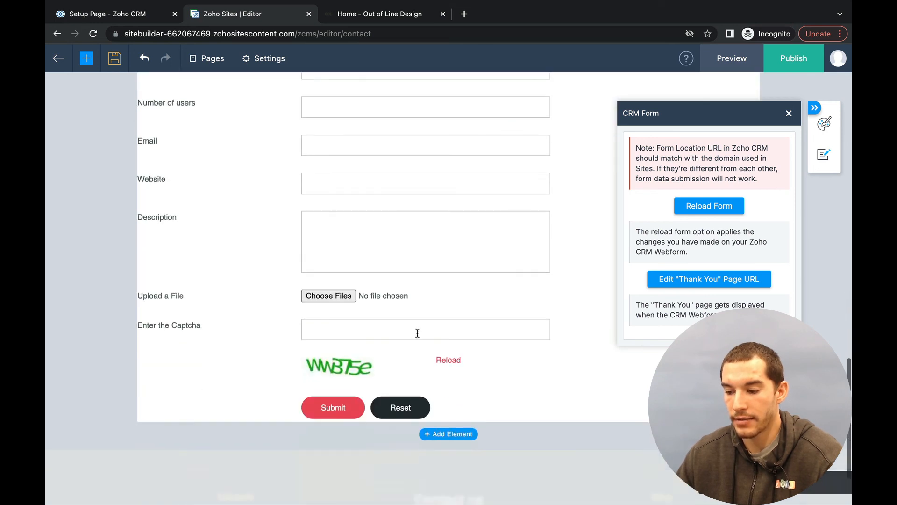
pyautogui.click(789, 113)
pyautogui.scroll(2, 533, 246)
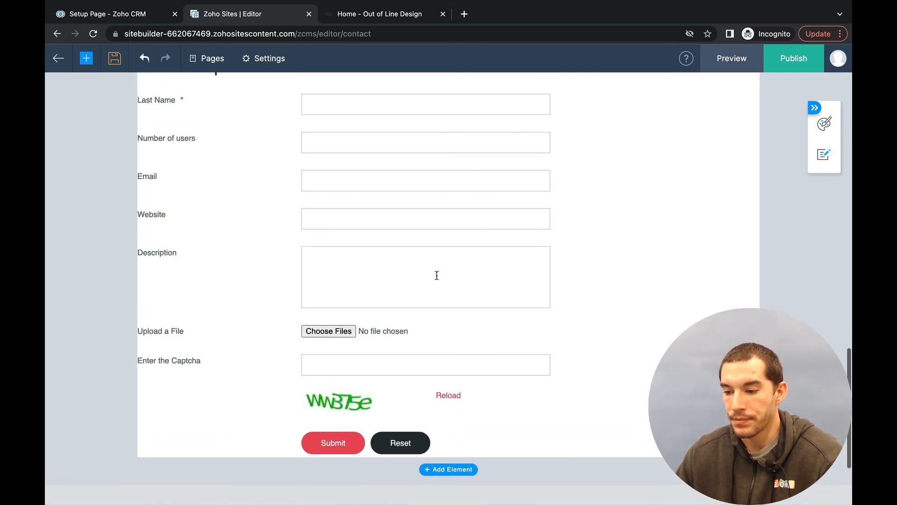